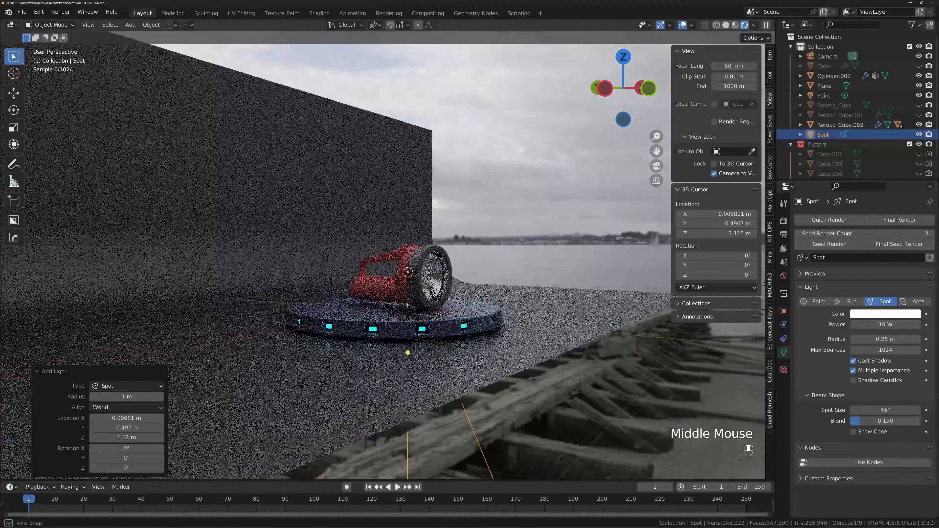
Rotate the spot light -90° about the global X axis so its beam points out of the flashlight
{"action": "scroll", "coordinate": [508, 323], "scroll_direction": "down", "scroll_amount": 2}
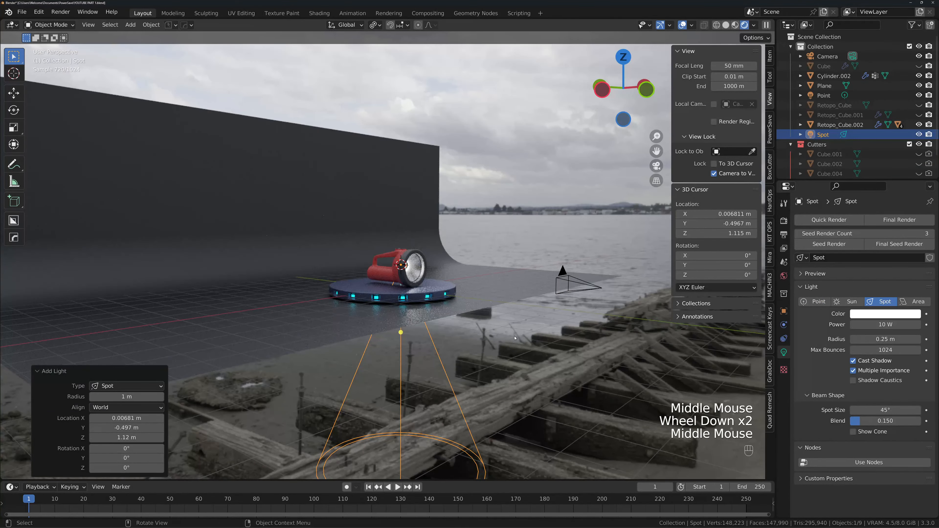
{"action": "key", "text": "e"}
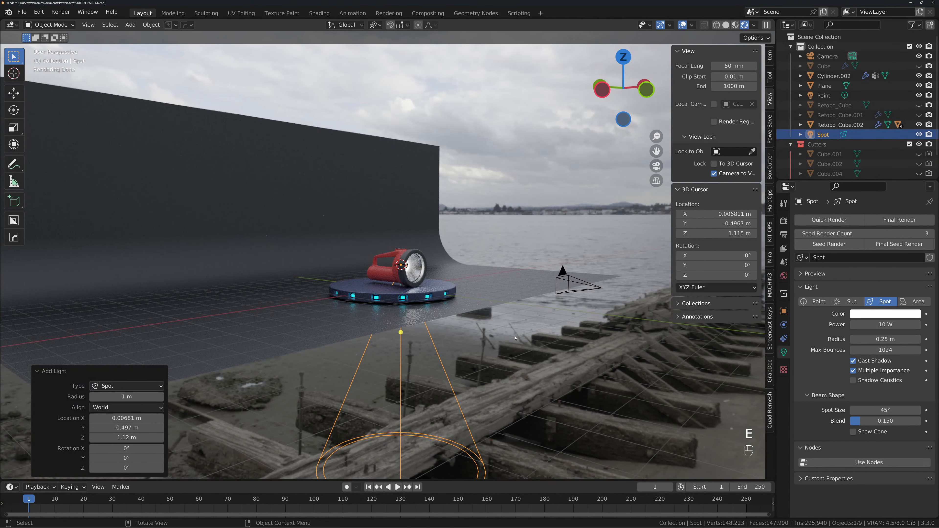
{"action": "key", "text": "x"}
{"action": "key", "text": "x"}
{"action": "key", "text": "r"}
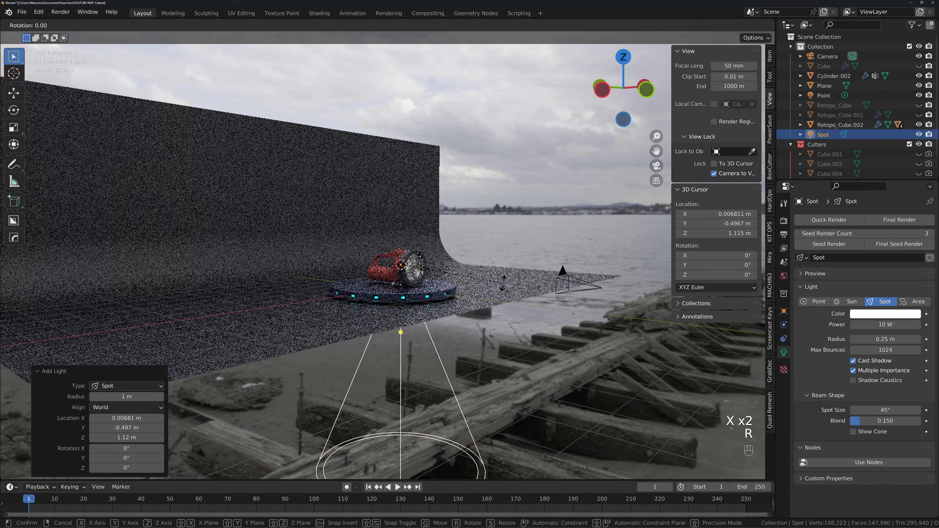
{"action": "key", "text": "x"}
{"action": "key", "text": "KP_9"}
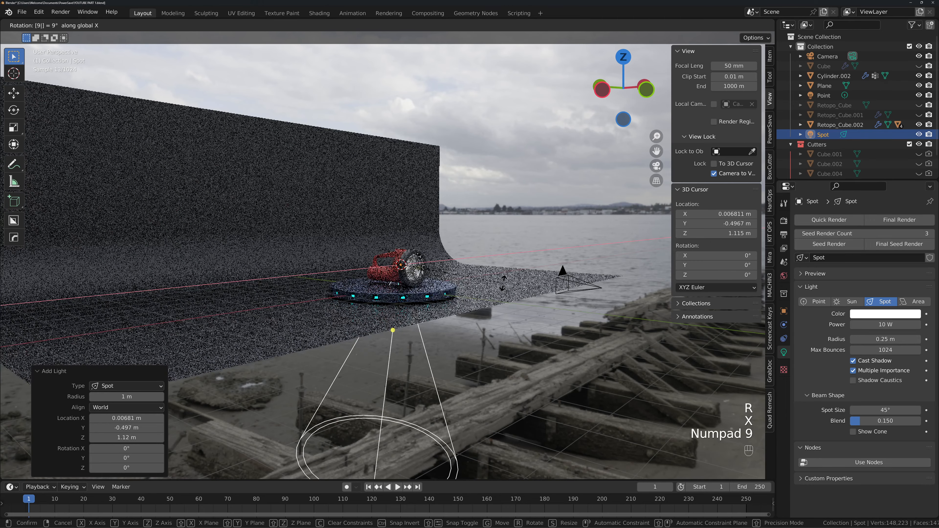
{"action": "key", "text": "KP_0"}
{"action": "key", "text": "BackSpace"}
{"action": "key", "text": "BackSpace"}
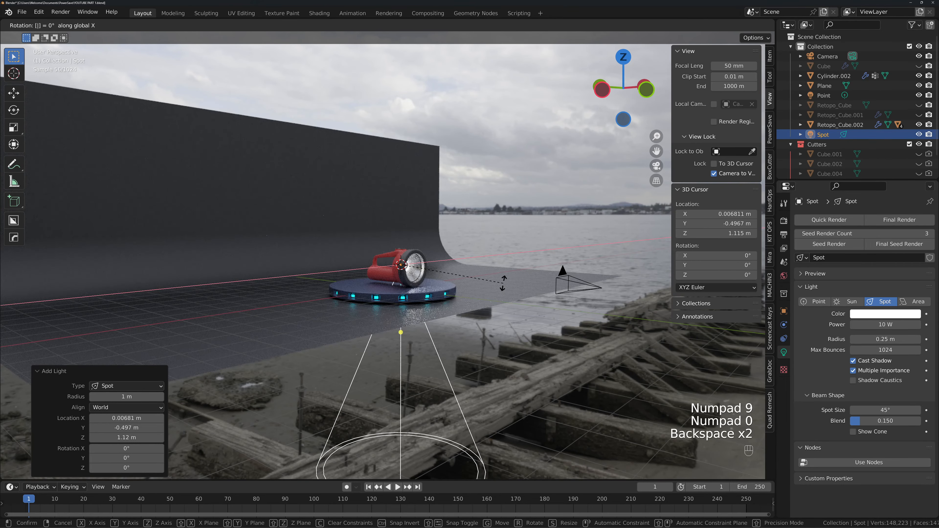
{"action": "key", "text": "KP_Subtract"}
{"action": "key", "text": "KP_9"}
{"action": "key", "text": "KP_0"}
{"action": "key", "text": "KP_Enter"}
Scale the spot light down uniformly to about 0.528
{"action": "scroll", "coordinate": [503, 285], "scroll_direction": "up", "scroll_amount": 2}
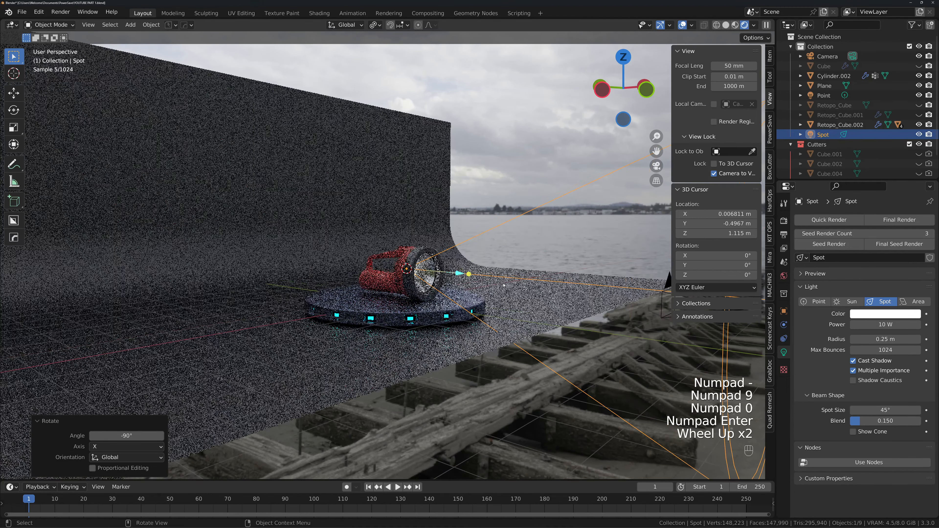
{"action": "middle_click_drag", "start_coordinate": [503, 285], "coordinate": [507, 296]}
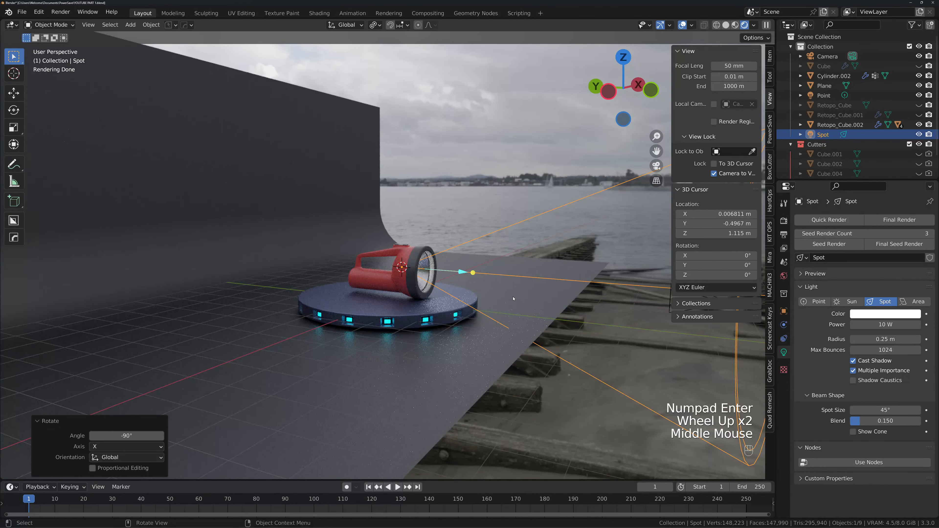
{"action": "key", "text": "s"}
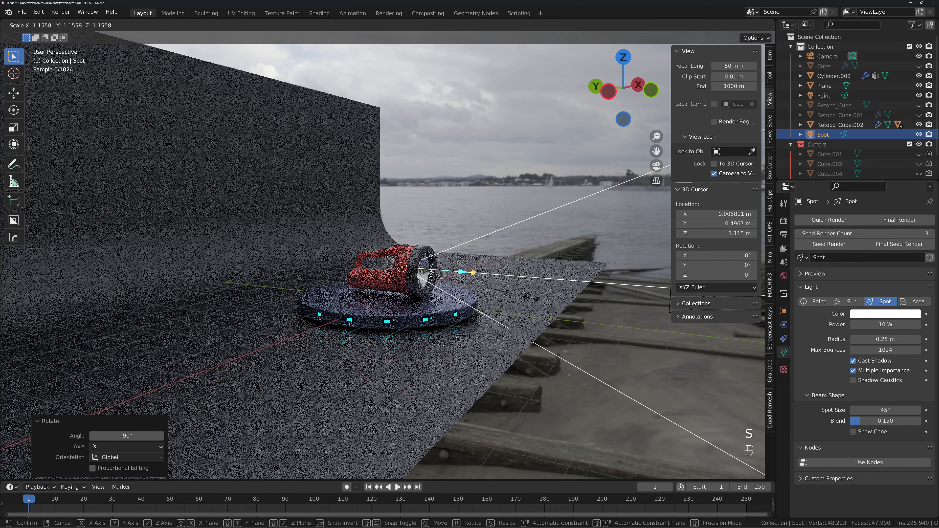
{"action": "left_click", "coordinate": [462, 281]}
Reduce the spot light's radius to 0.23 m and widen its beam angle to about 69.7°
{"action": "mouse_move", "coordinate": [462, 282]}
{"action": "middle_mouse_down"}
{"action": "mouse_move", "coordinate": [425, 270]}
{"action": "mouse_move", "coordinate": [471, 284]}
{"action": "middle_mouse_up"}
{"action": "scroll", "coordinate": [425, 270], "scroll_direction": "up", "scroll_amount": 2}
{"action": "mouse_move", "coordinate": [886, 339]}
{"action": "left_mouse_down"}
{"action": "mouse_move", "coordinate": [902, 339]}
{"action": "mouse_move", "coordinate": [881, 339]}
{"action": "left_mouse_up"}
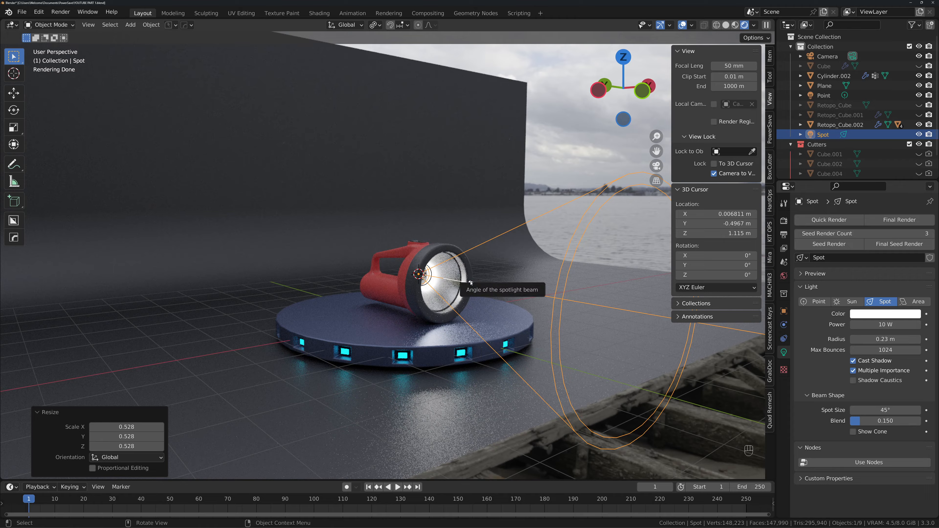
{"action": "left_click_drag", "start_coordinate": [471, 281], "coordinate": [490, 286]}
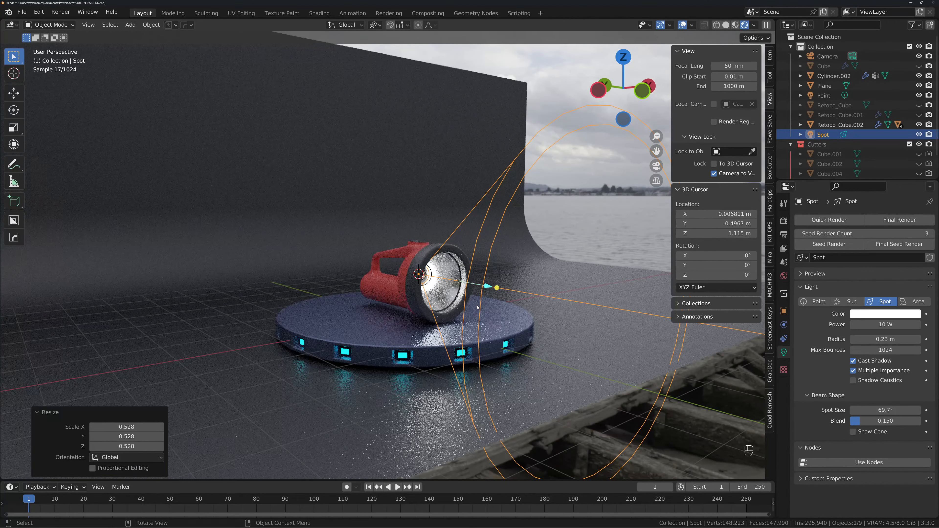
Set the spot light's power to 100 W
{"action": "middle_click_drag", "start_coordinate": [489, 285], "coordinate": [444, 285]}
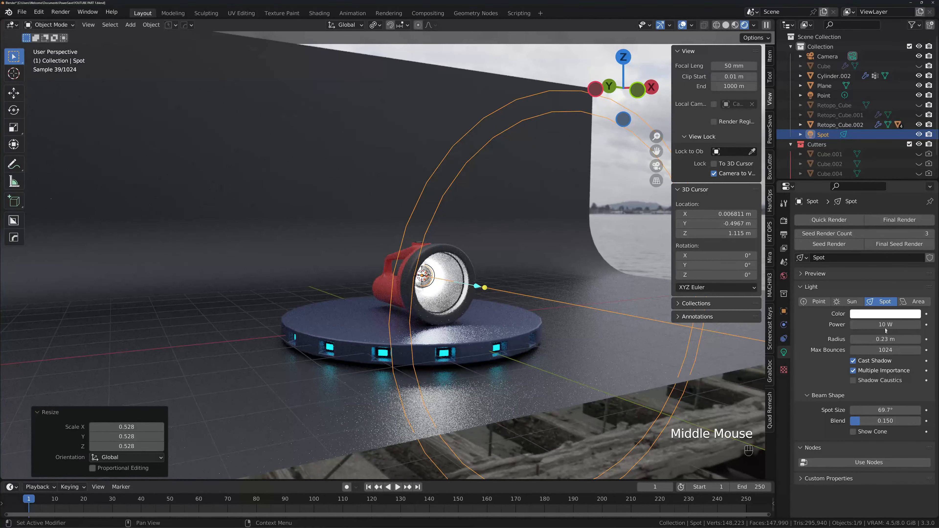
{"action": "left_click", "coordinate": [882, 325]}
{"action": "type", "text": "10"}
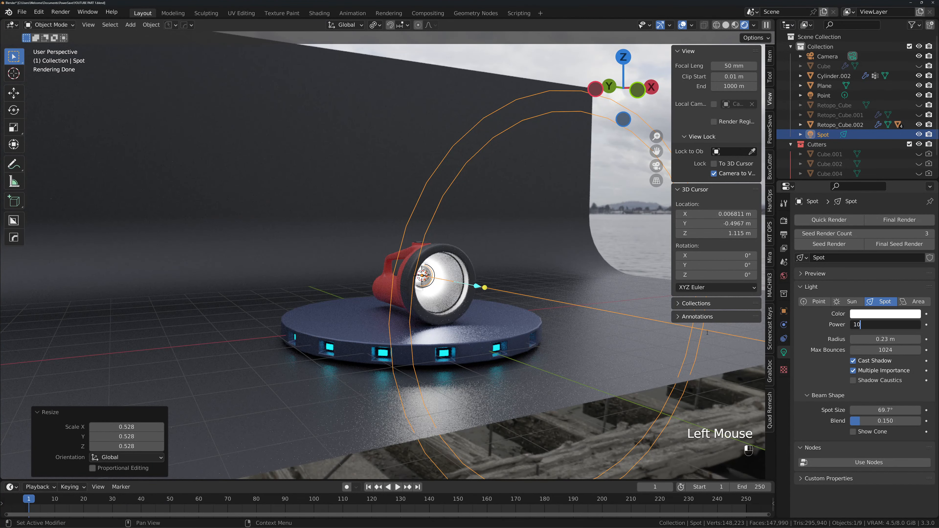
{"action": "type", "text": "0 W"}
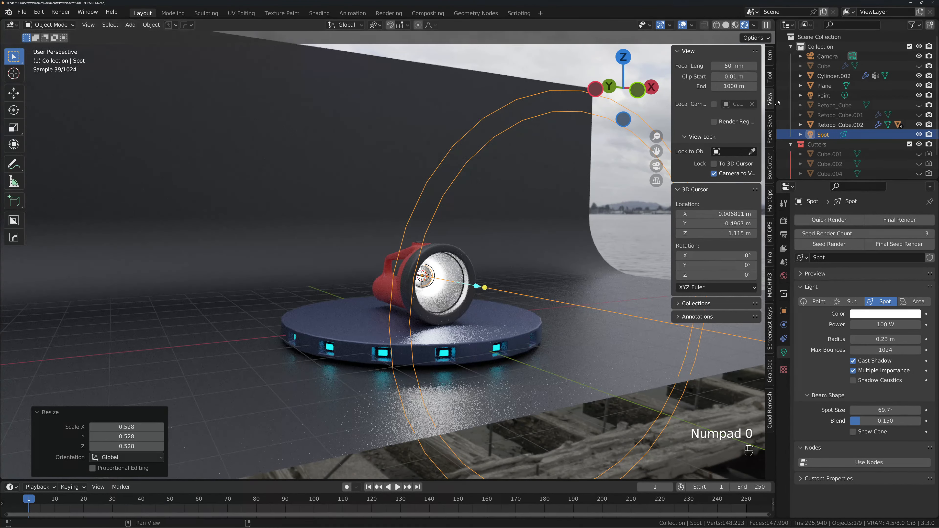
Hide the Point light in the viewport and set the Spot light's power to 1000 W
{"action": "left_click", "coordinate": [811, 95]}
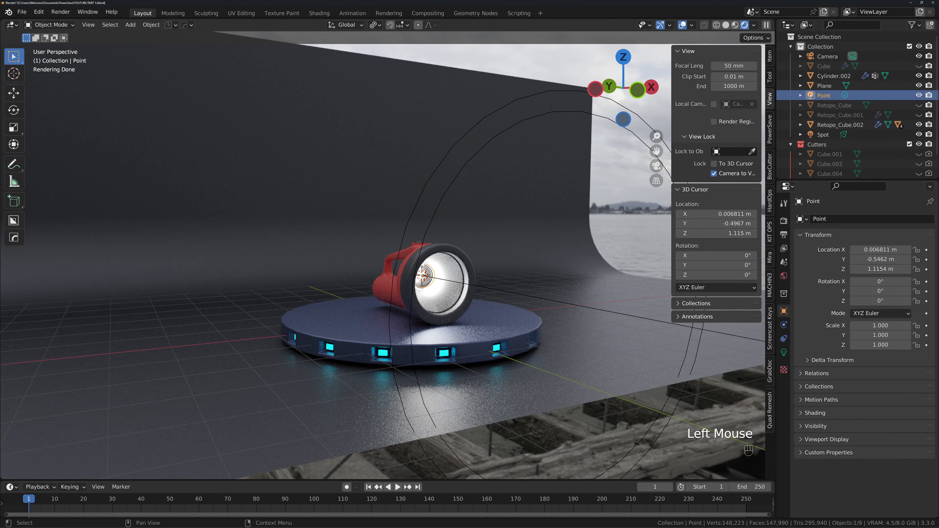
{"action": "left_click", "coordinate": [919, 95]}
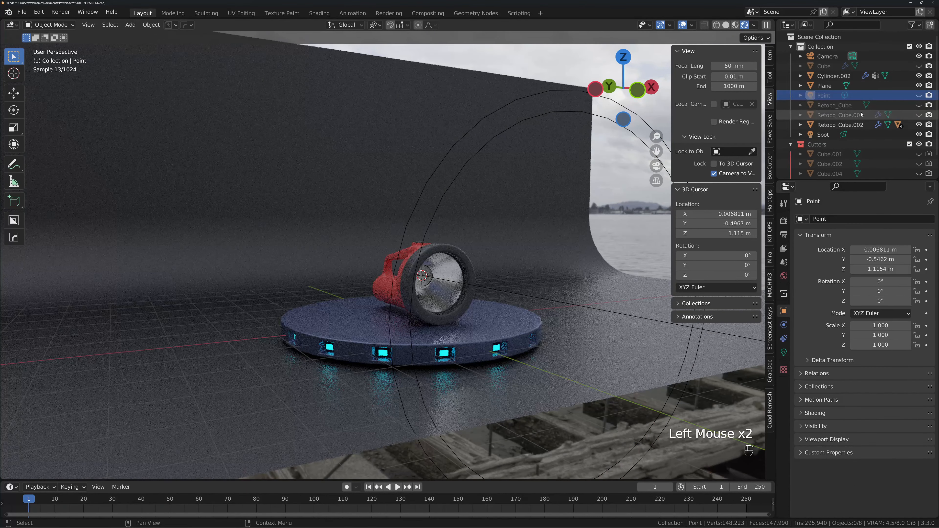
{"action": "left_click", "coordinate": [823, 135]}
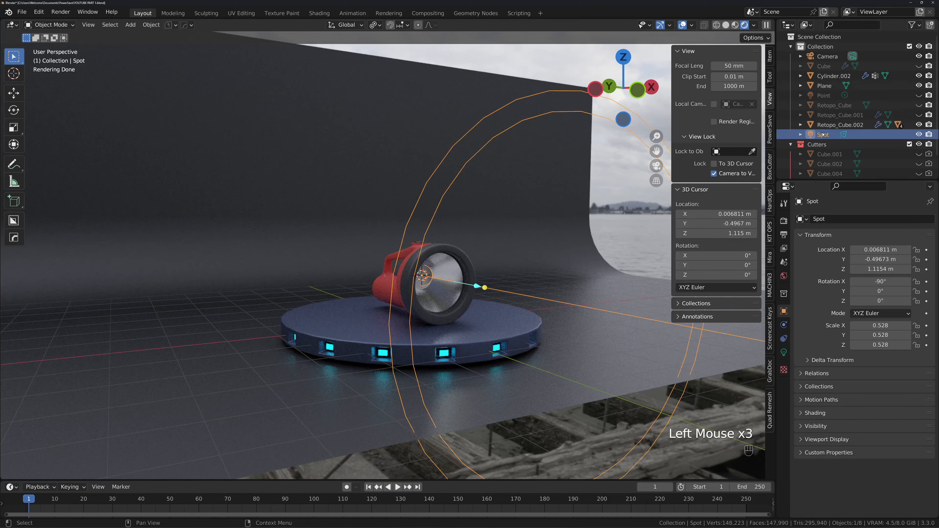
{"action": "left_click", "coordinate": [784, 353]}
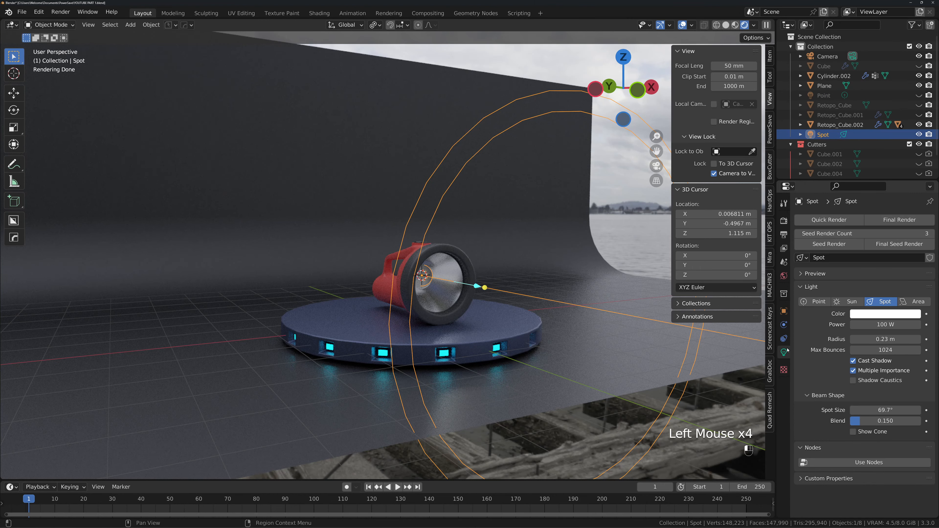
{"action": "left_click", "coordinate": [883, 324]}
{"action": "type", "text": "10"}
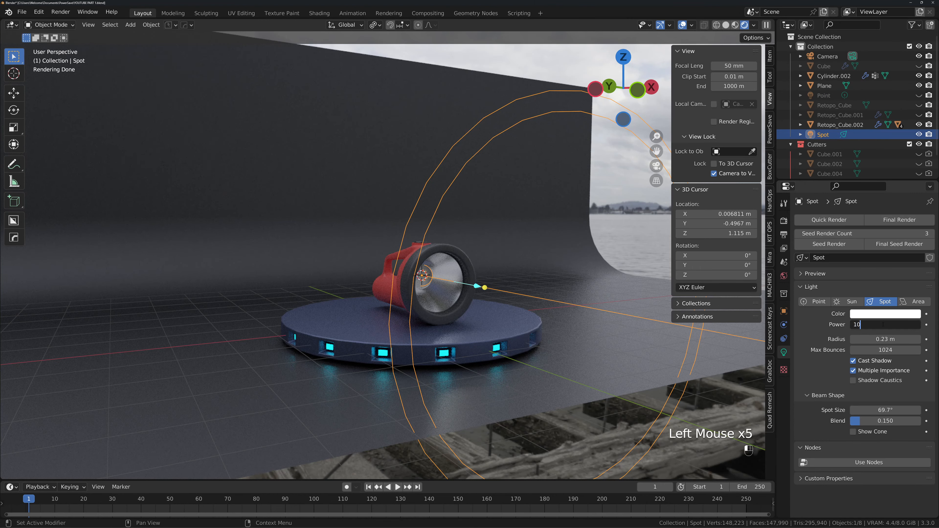
{"action": "type", "text": "00"}
{"action": "key", "text": "Return"}
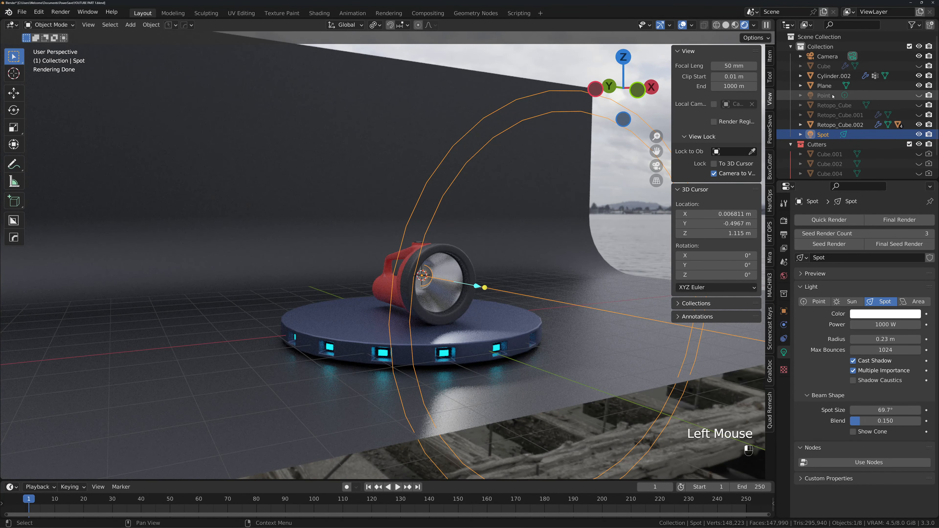
Make the Point light visible in the viewport again and leave the spot light deselected
{"action": "left_click", "coordinate": [825, 95]}
{"action": "left_click", "coordinate": [919, 95]}
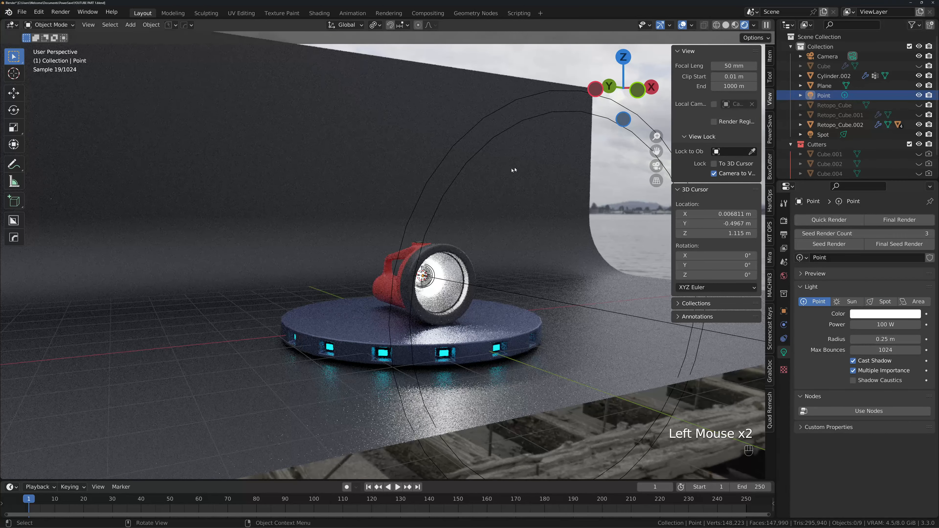
{"action": "left_click", "coordinate": [475, 155]}
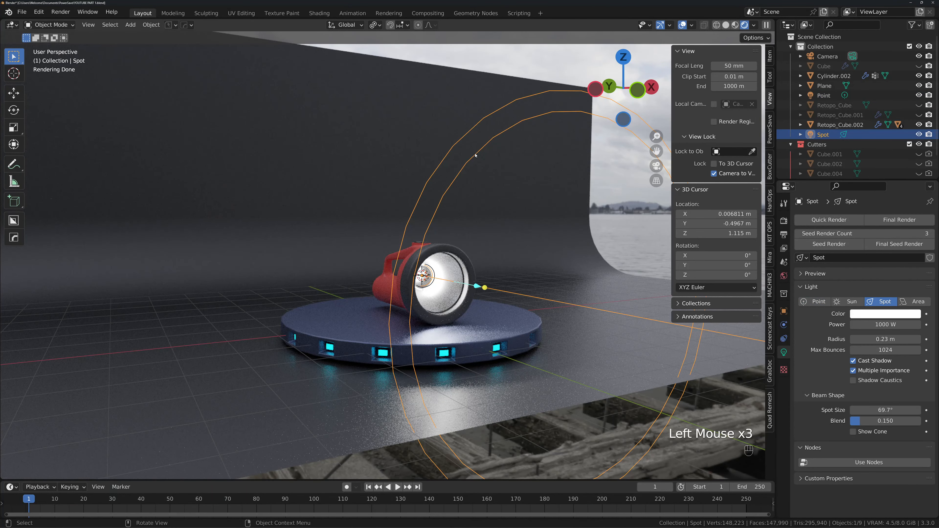
{"action": "left_click", "coordinate": [553, 126]}
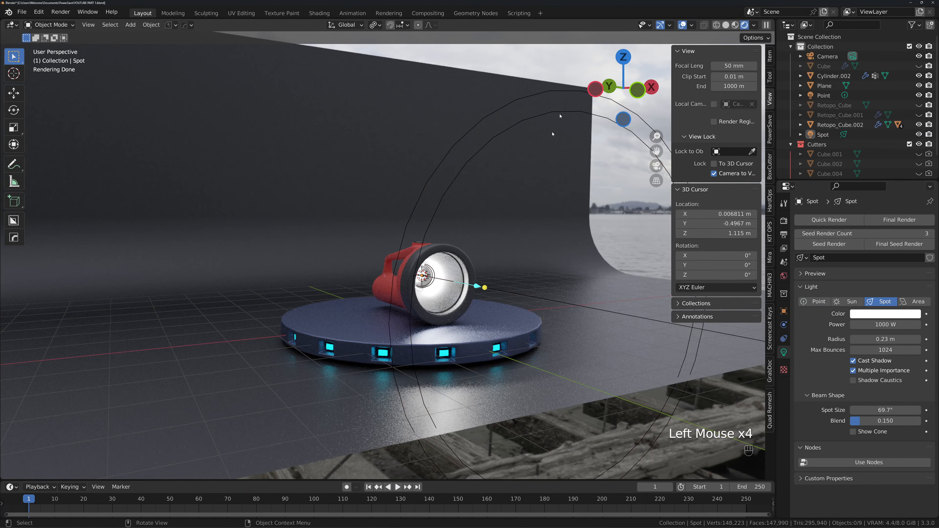
Check the hidden Retopo_Cube, Retopo_Cube.001 and Cube objects, toggling the Cube's viewport visibility on and off
{"action": "middle_click_drag", "start_coordinate": [553, 126], "coordinate": [486, 210]}
{"action": "key", "text": "slash"}
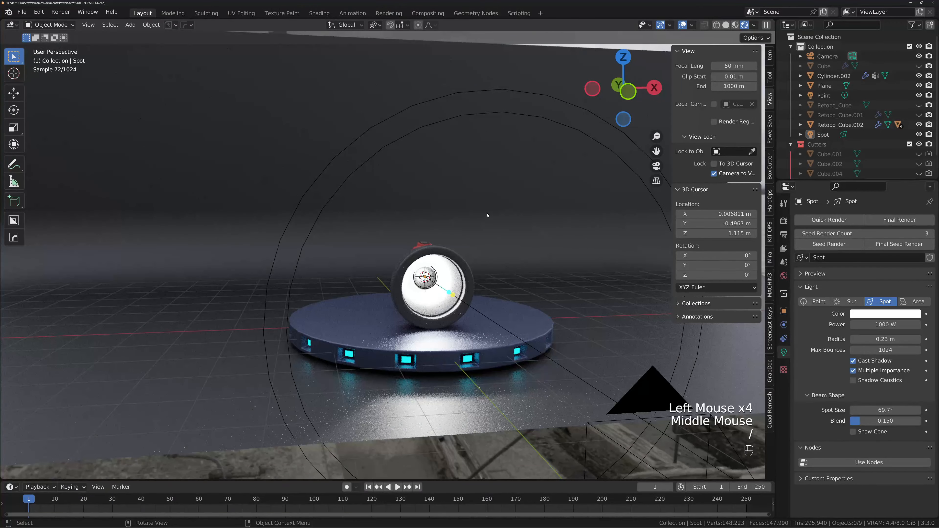
{"action": "left_click", "coordinate": [834, 106]}
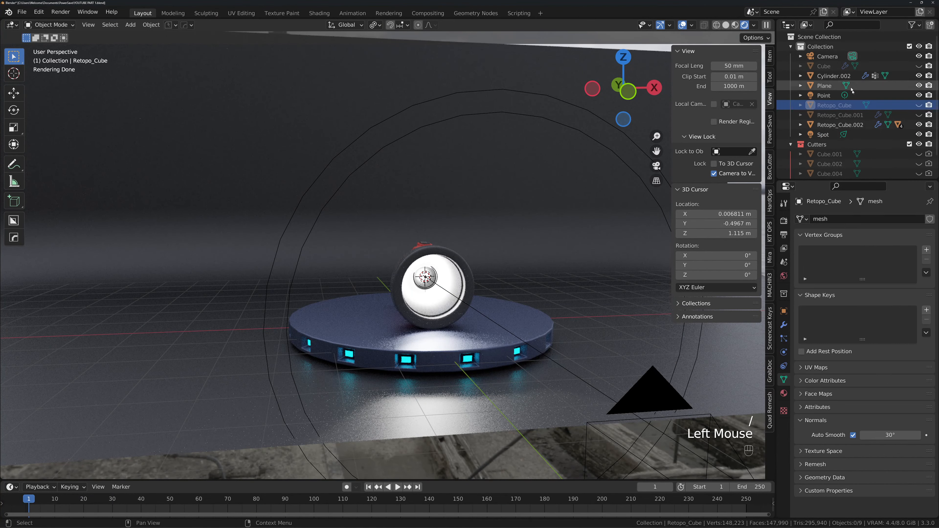
{"action": "left_click", "coordinate": [830, 115]}
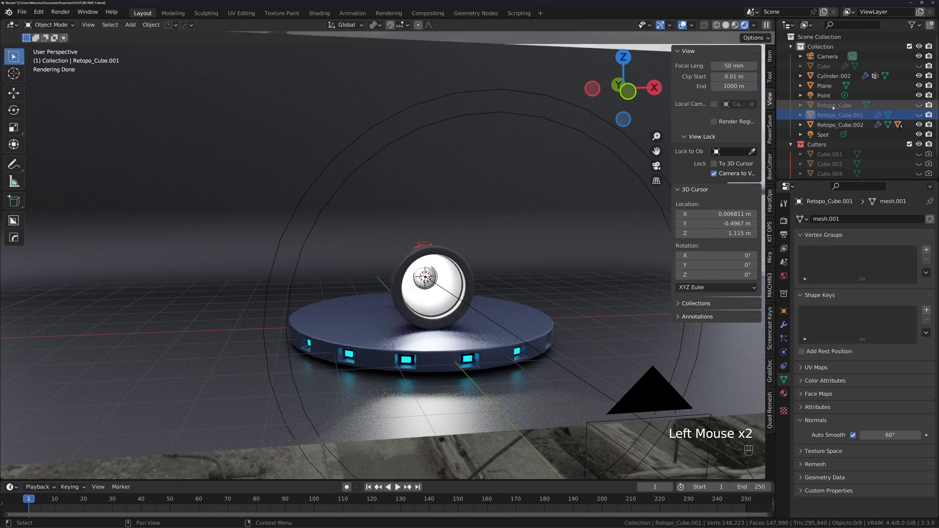
{"action": "left_click", "coordinate": [921, 66]}
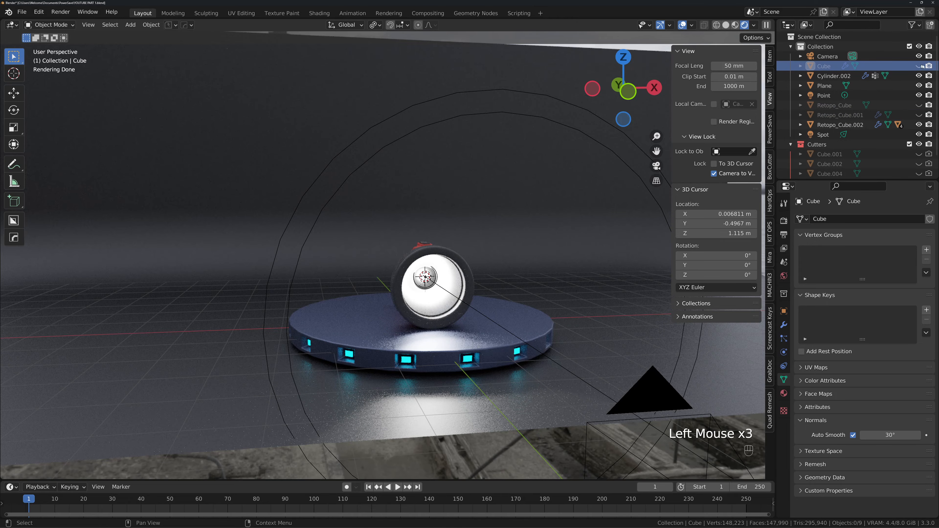
{"action": "left_click", "coordinate": [921, 67]}
{"action": "left_click", "coordinate": [921, 66]}
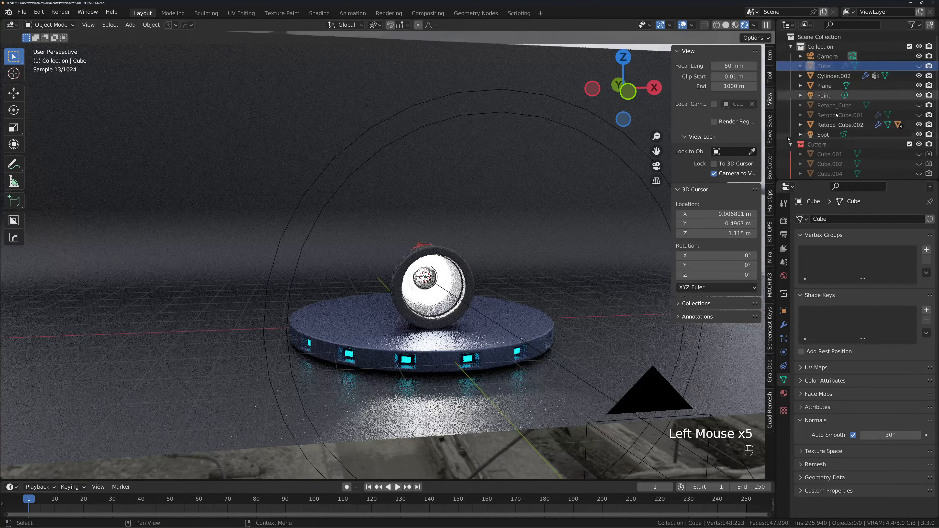
{"action": "mouse_move", "coordinate": [397, 262]}
{"action": "middle_mouse_down"}
{"action": "mouse_move", "coordinate": [370, 266]}
{"action": "mouse_move", "coordinate": [392, 265]}
{"action": "middle_mouse_up"}
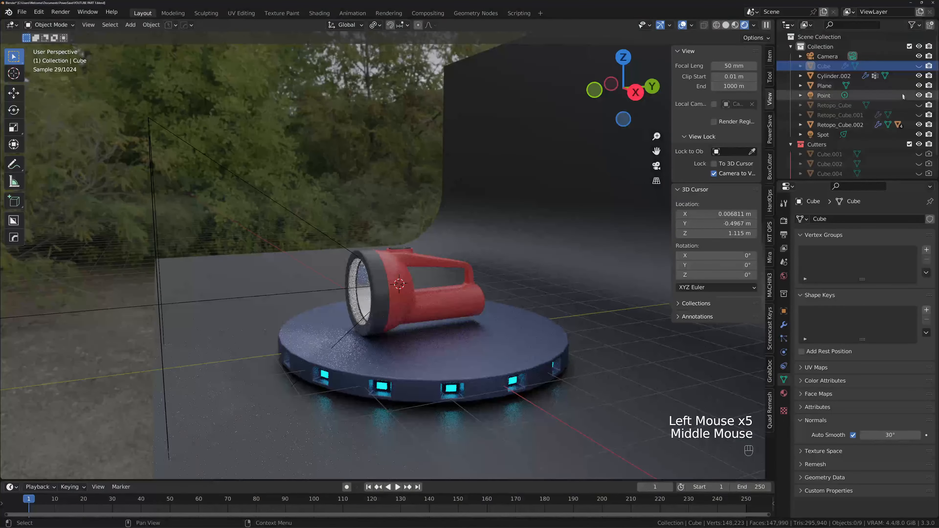
{"action": "left_click", "coordinate": [919, 66]}
{"action": "left_click", "coordinate": [919, 66]}
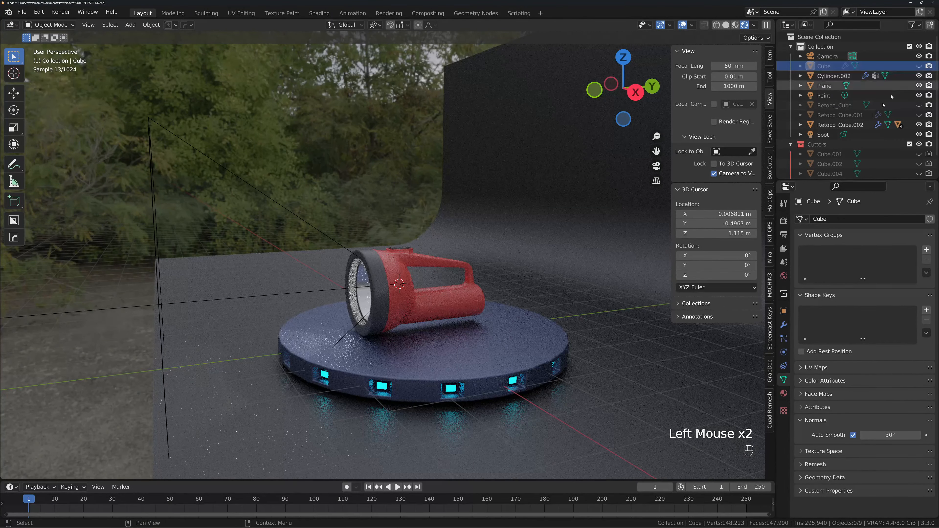
Examine the Cylinder.002 platform's mesh data, modifiers and vertex groups in the scene hierarchy
{"action": "scroll", "coordinate": [868, 122], "scroll_direction": "down", "scroll_amount": 2}
{"action": "left_click", "coordinate": [849, 85]}
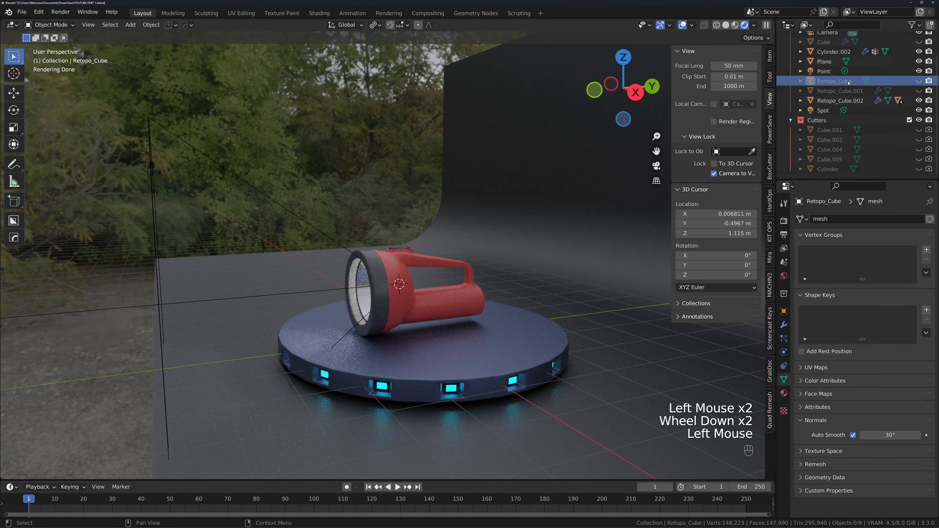
{"action": "scroll", "coordinate": [848, 81], "scroll_direction": "up", "scroll_amount": 1}
{"action": "left_click", "coordinate": [844, 71]}
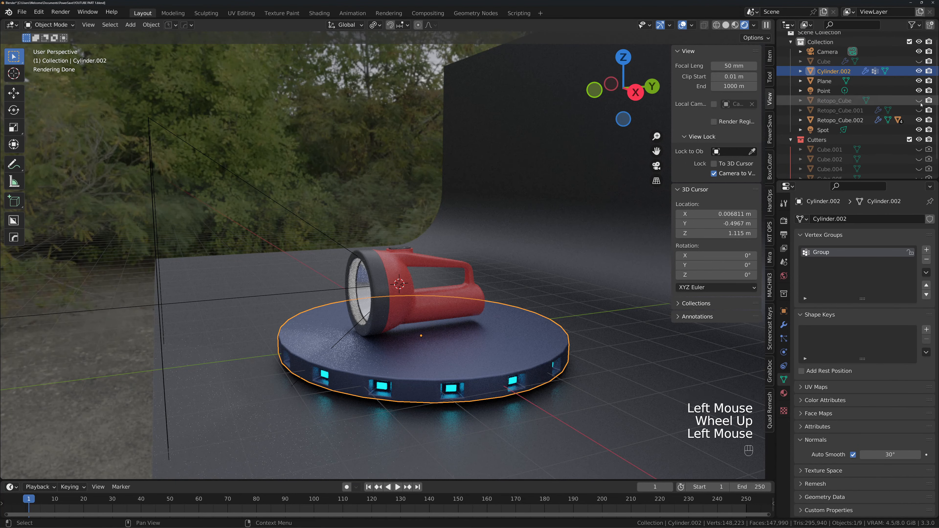
{"action": "left_click", "coordinate": [800, 72]}
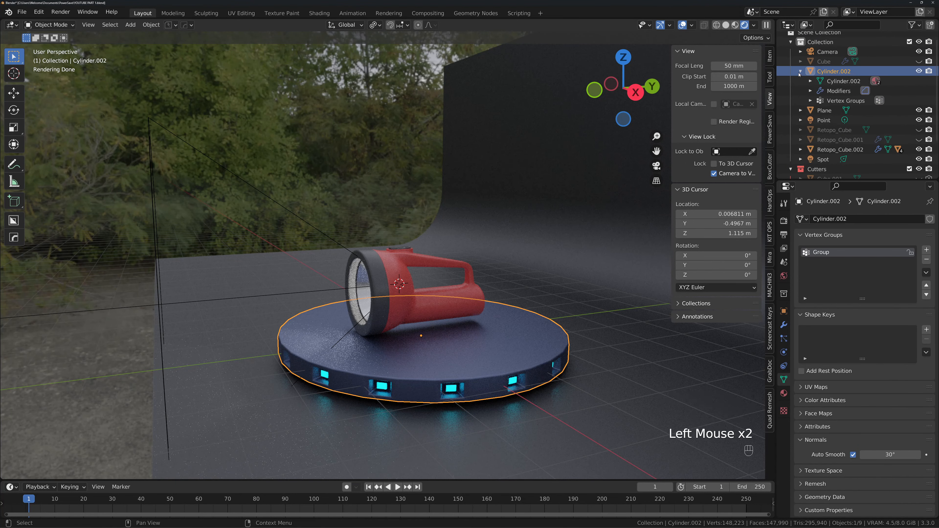
{"action": "left_click", "coordinate": [811, 100]}
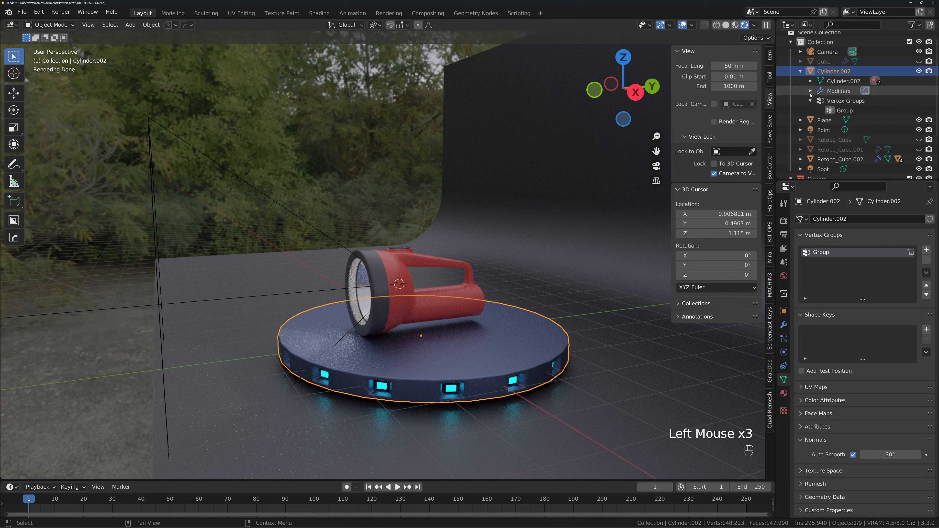
{"action": "left_click", "coordinate": [811, 91]}
{"action": "left_click", "coordinate": [810, 81]}
{"action": "left_click", "coordinate": [811, 81]}
{"action": "left_click", "coordinate": [811, 91]}
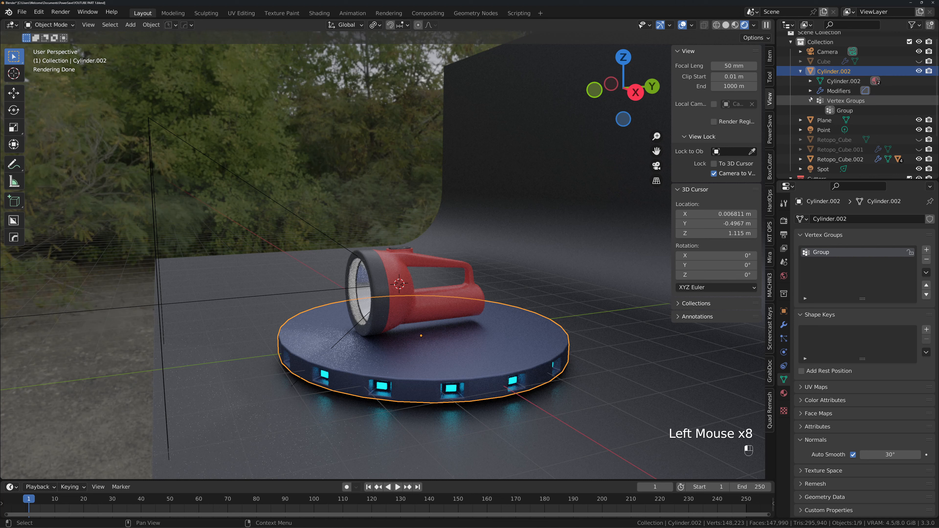
{"action": "left_click", "coordinate": [810, 101]}
{"action": "left_click", "coordinate": [801, 111]}
{"action": "left_click", "coordinate": [801, 110]}
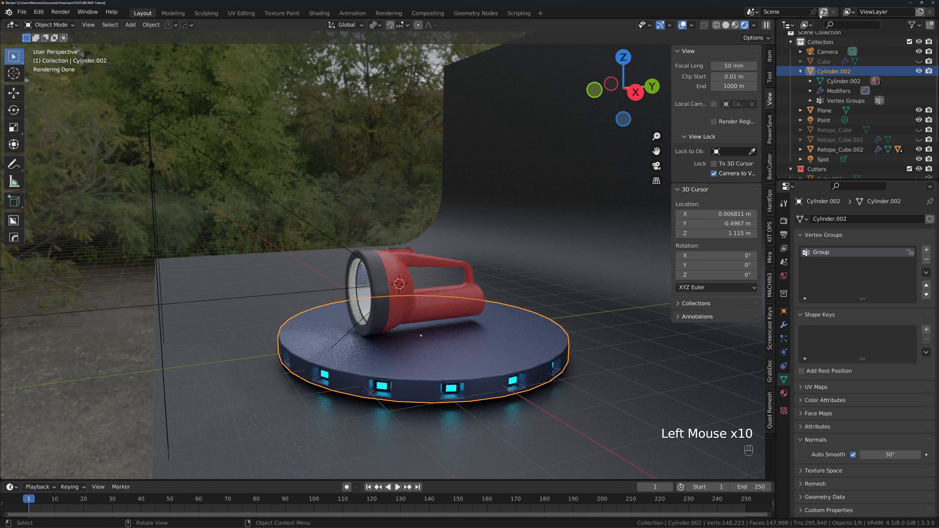
Examine the hidden Cube's mesh data and modifiers in the scene hierarchy
{"action": "left_click", "coordinate": [801, 61]}
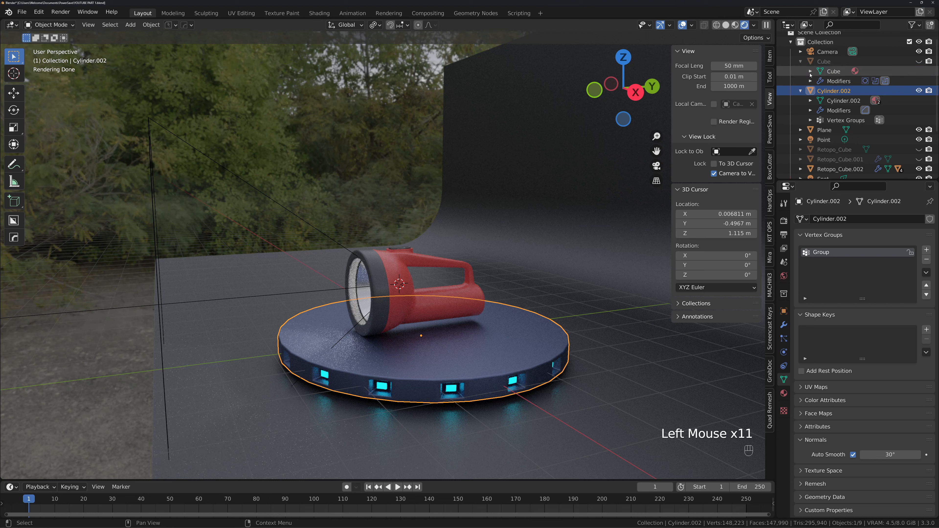
{"action": "left_click", "coordinate": [810, 72]}
{"action": "left_click", "coordinate": [811, 72]}
{"action": "left_click", "coordinate": [801, 61]}
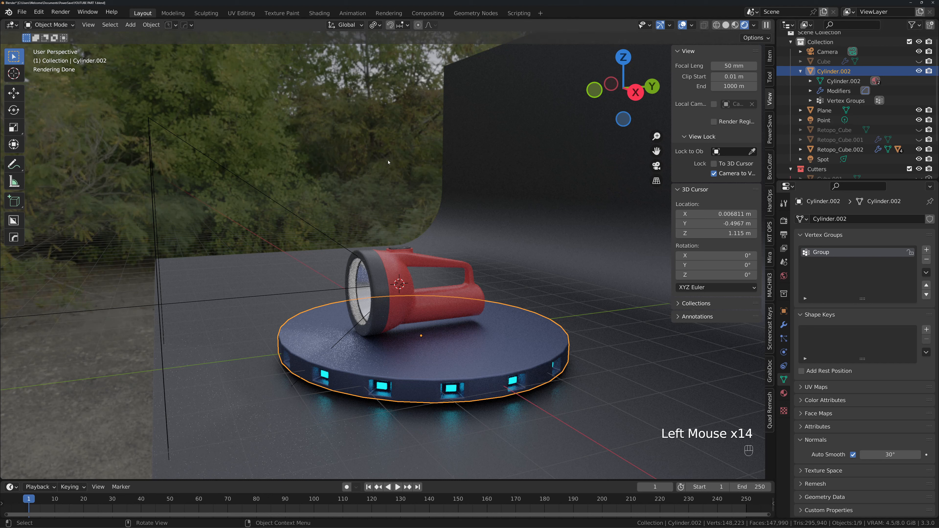
Reveal all hidden objects in the viewport and select the glass lens at the front of the flashlight
{"action": "key", "text": "alt"}
{"action": "key", "text": "alt+h"}
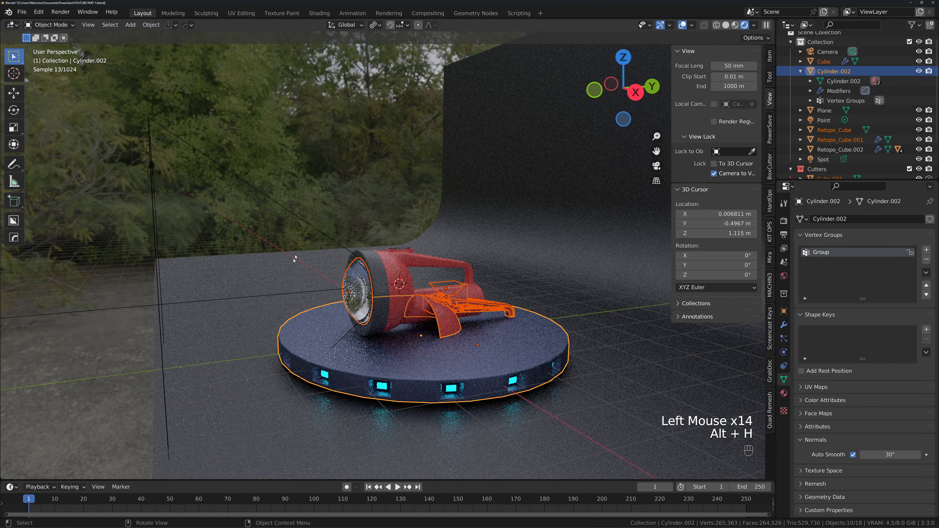
{"action": "left_click", "coordinate": [367, 279]}
{"action": "left_click", "coordinate": [366, 280]}
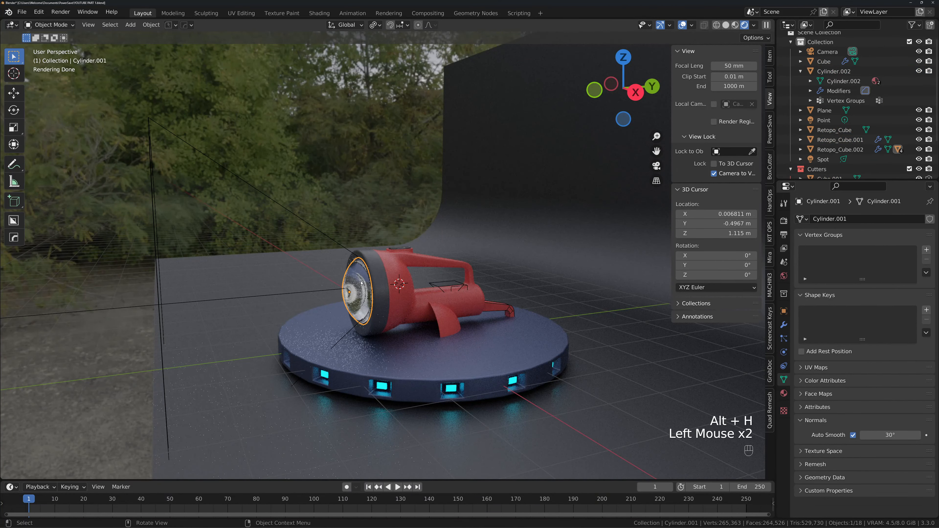
Expand Retopo_Cube.002 and its child Retopo_Cube.003 in the scene hierarchy to locate the selected lens
{"action": "left_click", "coordinate": [801, 150]}
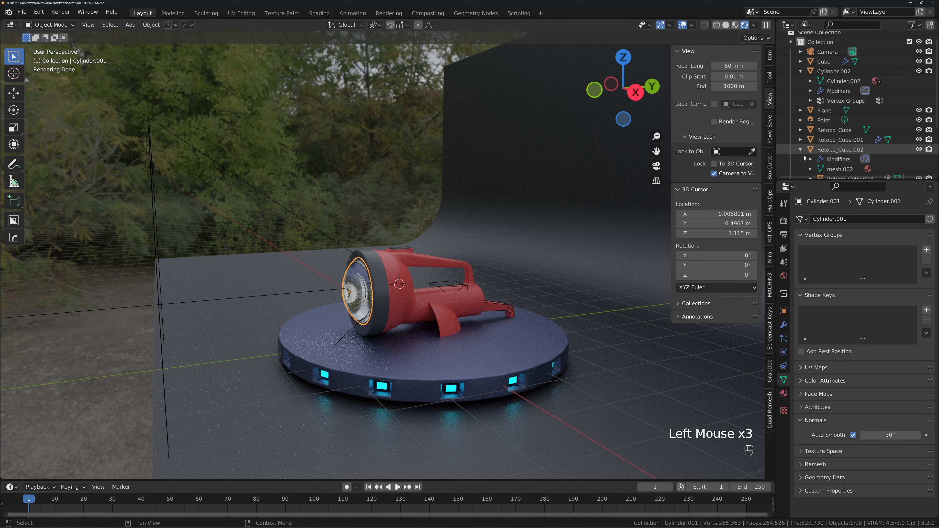
{"action": "scroll", "coordinate": [810, 152], "scroll_direction": "down", "scroll_amount": 3}
{"action": "left_click", "coordinate": [810, 149]}
{"action": "scroll", "coordinate": [810, 150], "scroll_direction": "down", "scroll_amount": 2}
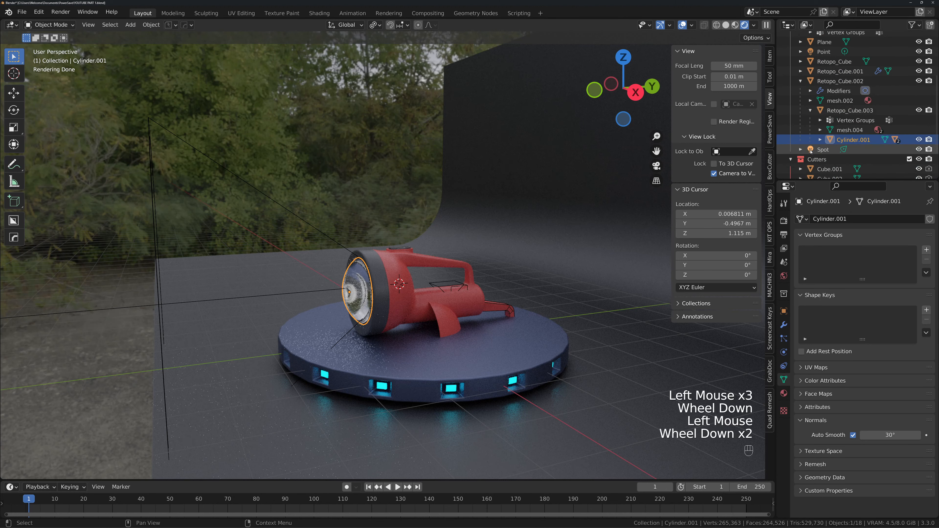
Deselect the lens and undo back to before all hidden objects were revealed
{"action": "left_click", "coordinate": [393, 185]}
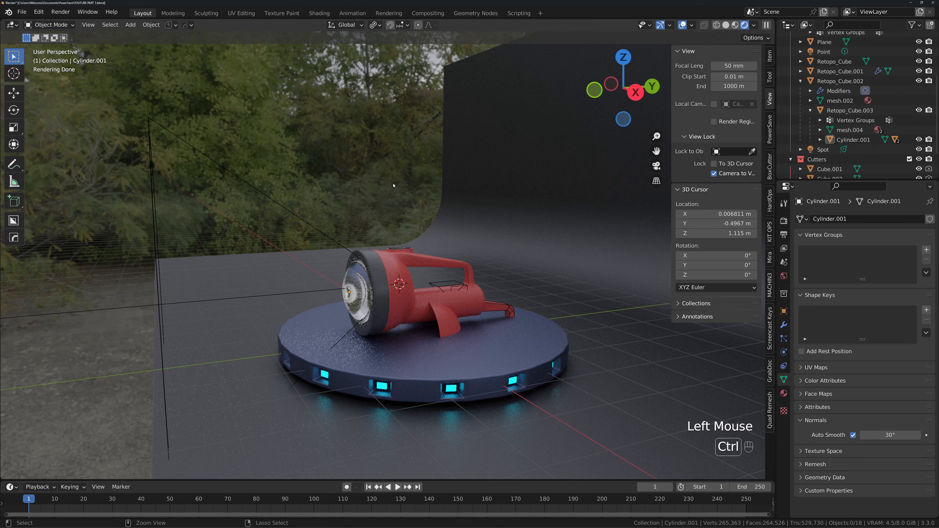
{"action": "key", "text": "ctrl+z"}
{"action": "key", "text": "ctrl+z"}
{"action": "key", "text": "ctrl+z"}
{"action": "key", "text": "ctrl+z"}
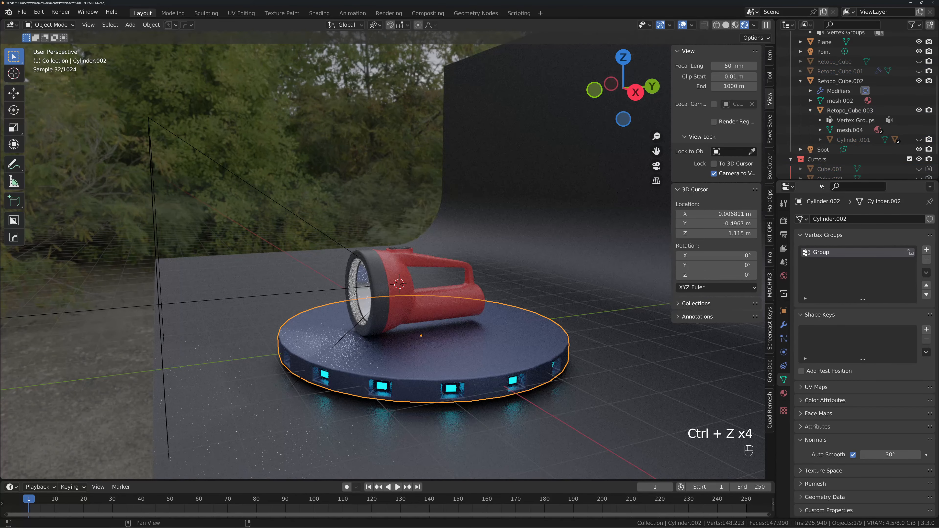
Make only the Cylinder.001 lens visible in the viewport, select it on the flashlight and open its modifier settings
{"action": "left_click", "coordinate": [912, 140]}
{"action": "left_click", "coordinate": [918, 139]}
{"action": "middle_click_drag", "start_coordinate": [393, 199], "coordinate": [627, 306]}
{"action": "scroll", "coordinate": [388, 328], "scroll_direction": "down", "scroll_amount": 3}
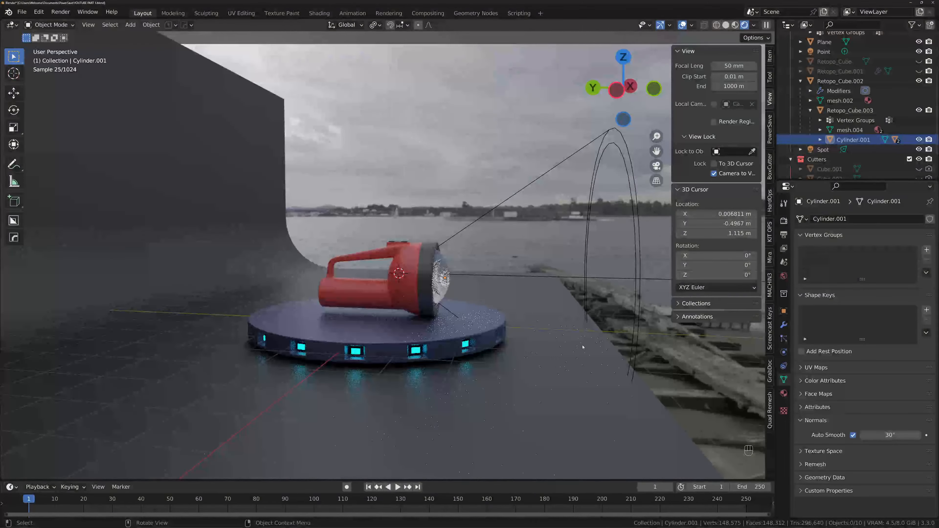
{"action": "scroll", "coordinate": [627, 306], "scroll_direction": "up", "scroll_amount": 2}
{"action": "left_click", "coordinate": [533, 333]}
{"action": "middle_click_drag", "start_coordinate": [533, 333], "coordinate": [649, 346]}
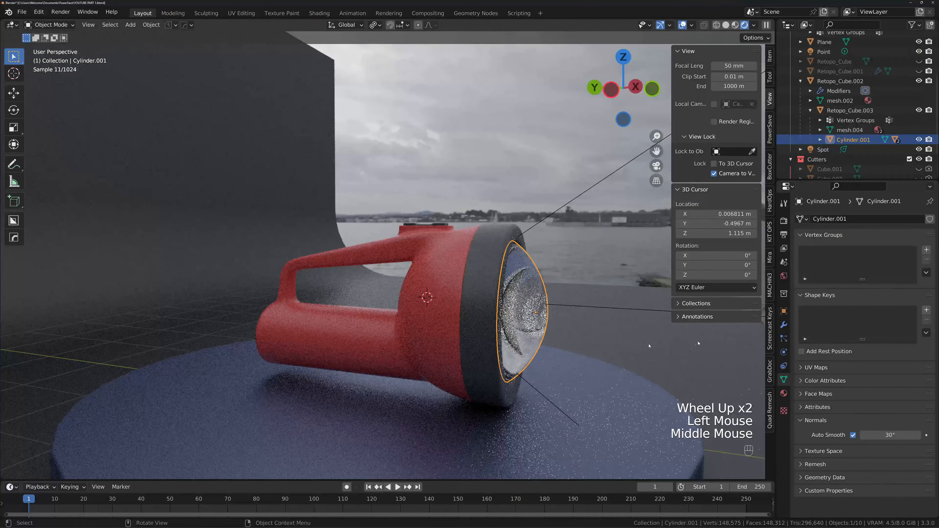
{"action": "left_click", "coordinate": [784, 325]}
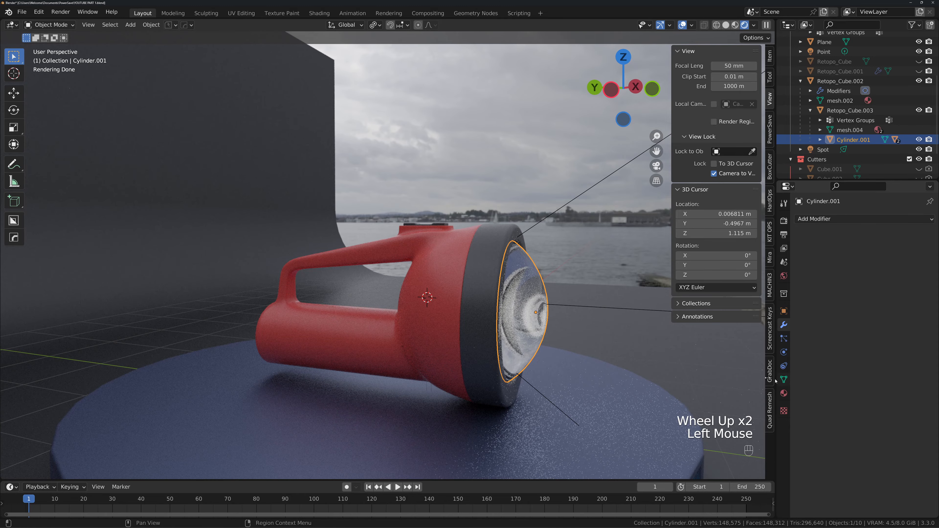
Parent the flashlight body to the round platform using the Object option, and leave everything deselected
{"action": "scroll", "coordinate": [555, 351], "scroll_direction": "down", "scroll_amount": 3}
{"action": "mouse_move", "coordinate": [555, 351]}
{"action": "middle_mouse_down"}
{"action": "mouse_move", "coordinate": [544, 363]}
{"action": "mouse_move", "coordinate": [552, 370]}
{"action": "middle_mouse_up"}
{"action": "left_click", "coordinate": [552, 370]}
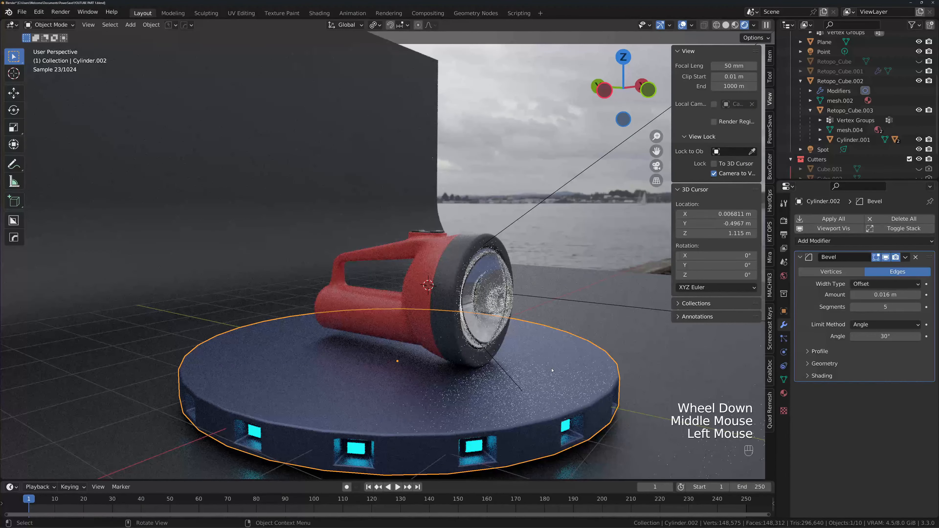
{"action": "left_click", "coordinate": [426, 342]}
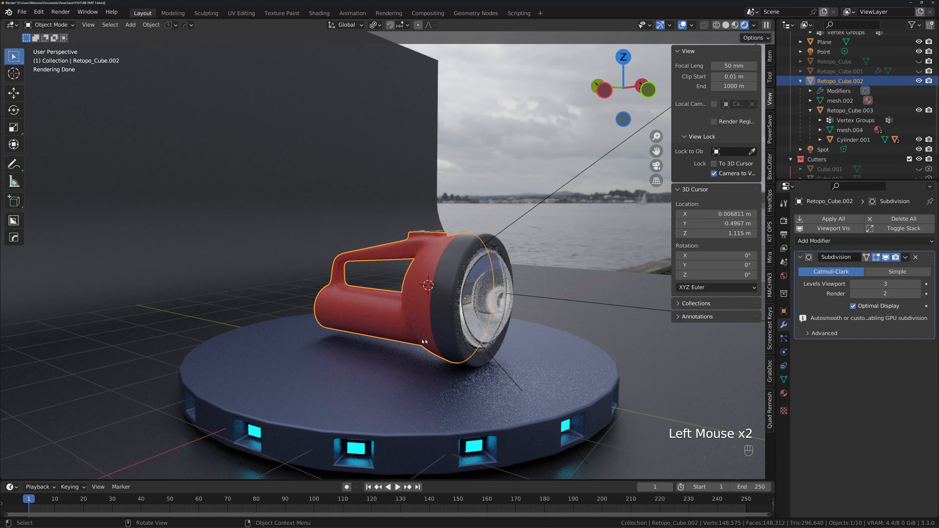
{"action": "left_click", "coordinate": [441, 383], "text": "shift"}
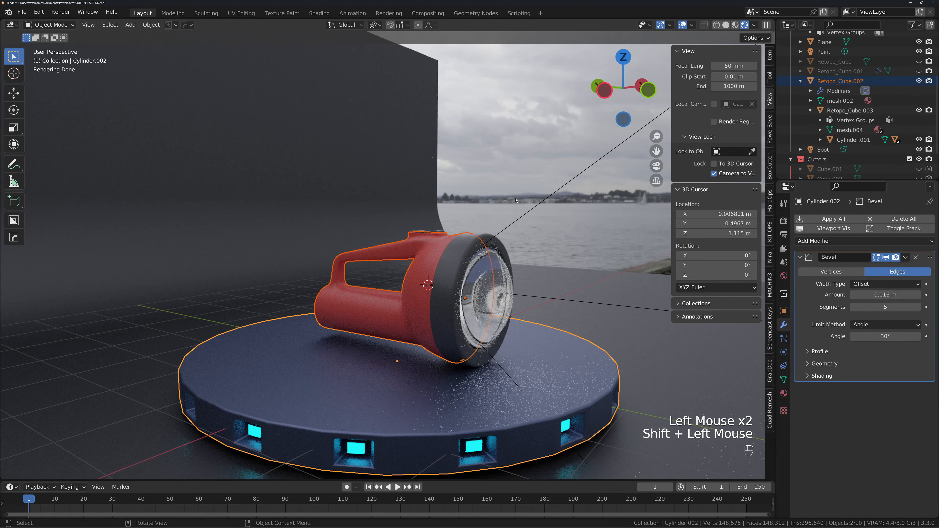
{"action": "key", "text": "ctrl+p"}
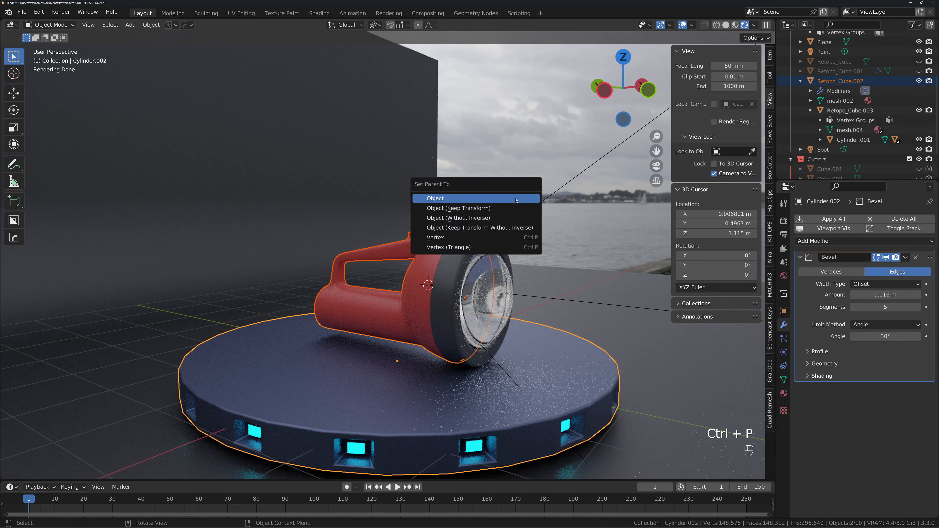
{"action": "left_click", "coordinate": [516, 197]}
{"action": "left_click", "coordinate": [577, 312]}
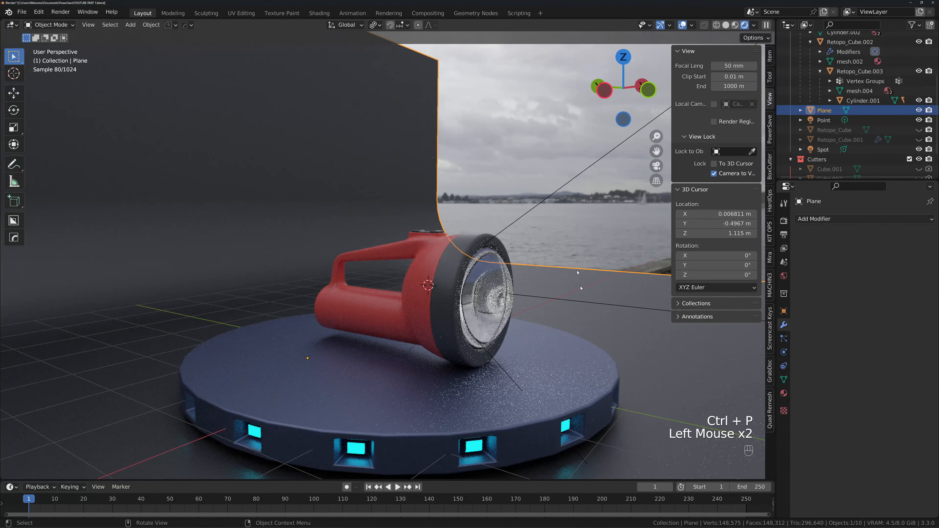
{"action": "left_click", "coordinate": [592, 228]}
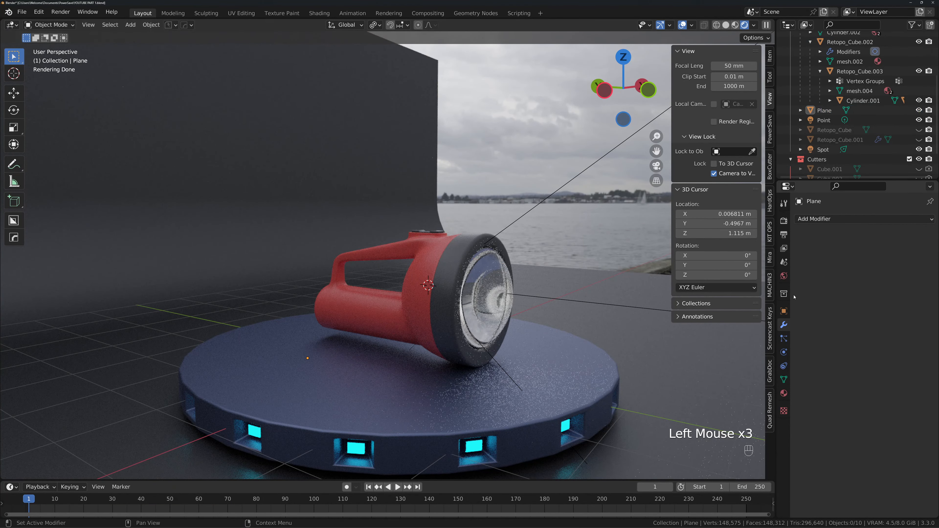
Set the world background strength of the abandoned_slipway_4k.exr environment to 0.3
{"action": "left_click", "coordinate": [783, 276]}
{"action": "left_click", "coordinate": [883, 377]}
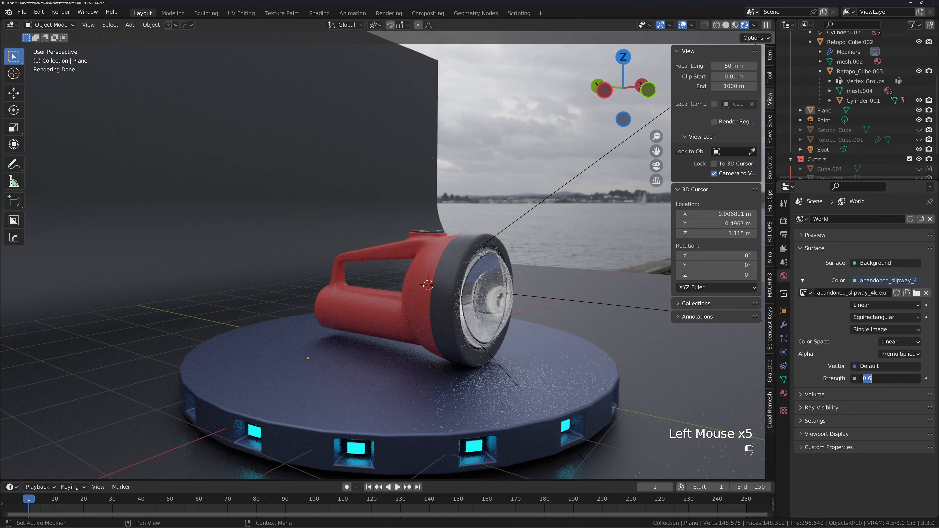
{"action": "type", "text": "0.3"}
{"action": "key", "text": "Return"}
Check the dimmed lighting on the flashlight and platform from the front, through the camera and at an angle
{"action": "scroll", "coordinate": [462, 282], "scroll_direction": "down", "scroll_amount": 2}
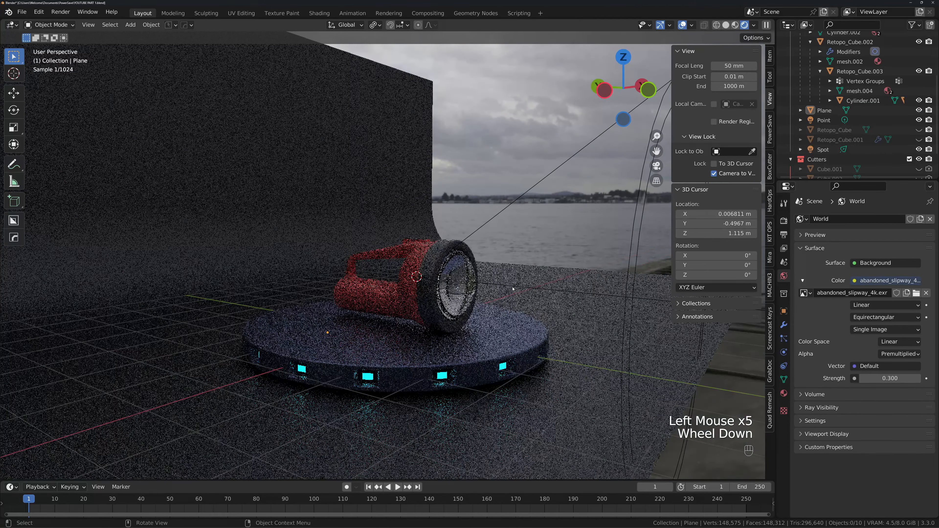
{"action": "middle_click_drag", "start_coordinate": [462, 281], "coordinate": [554, 296]}
{"action": "scroll", "coordinate": [561, 297], "scroll_direction": "up", "scroll_amount": 1}
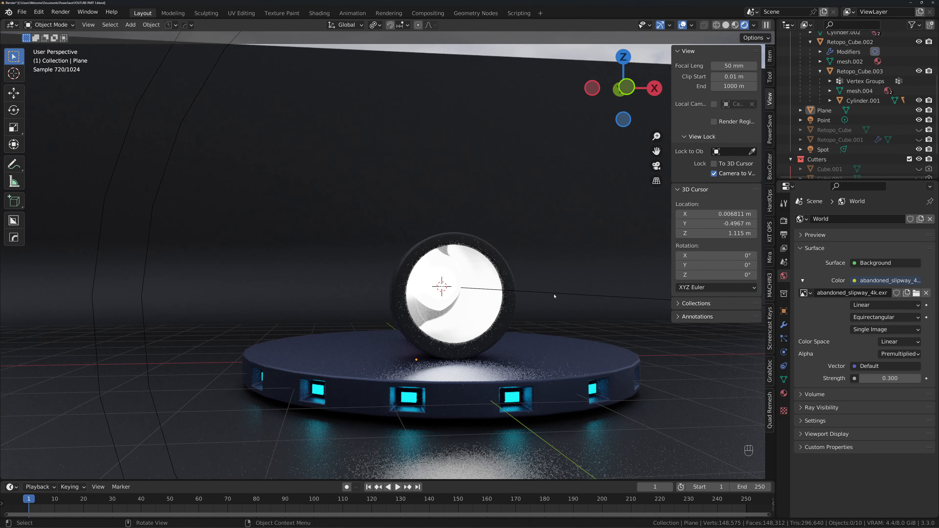
{"action": "key", "text": "KP_0"}
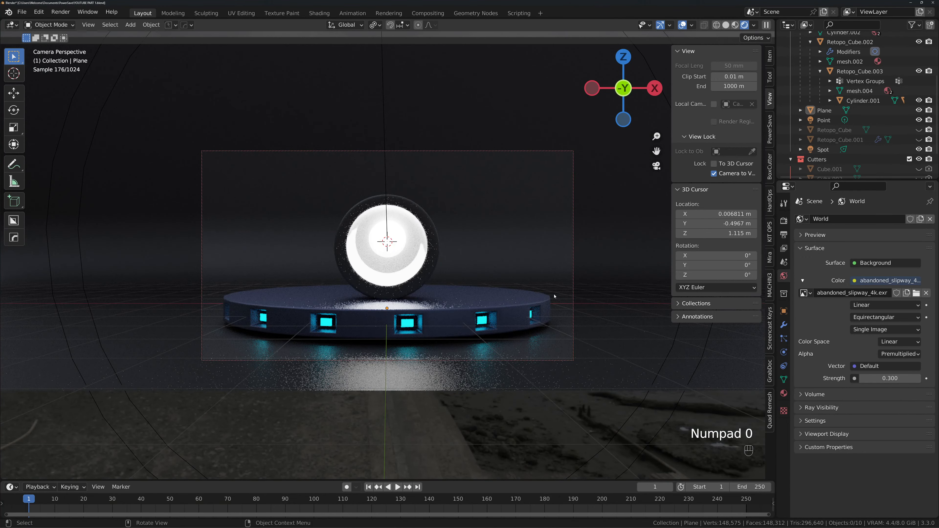
{"action": "key", "text": "KP_0"}
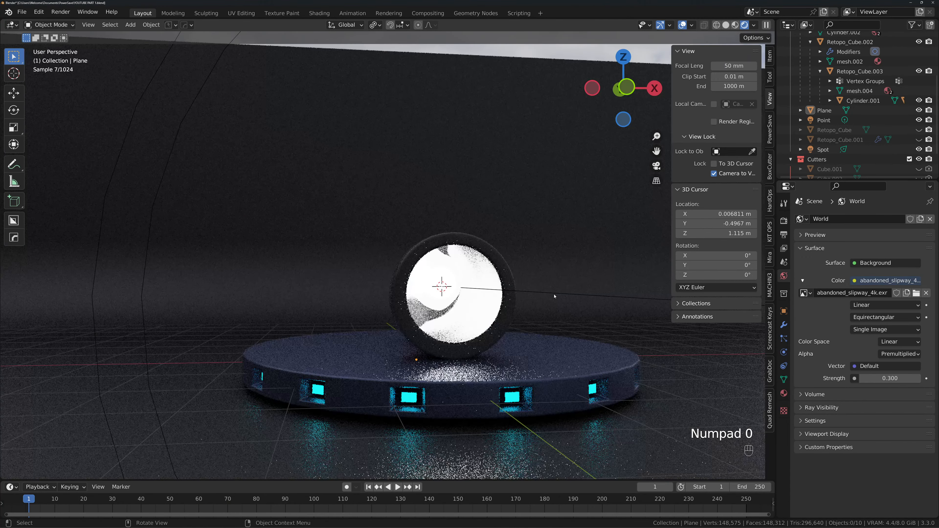
{"action": "middle_click_drag", "start_coordinate": [554, 295], "coordinate": [593, 307]}
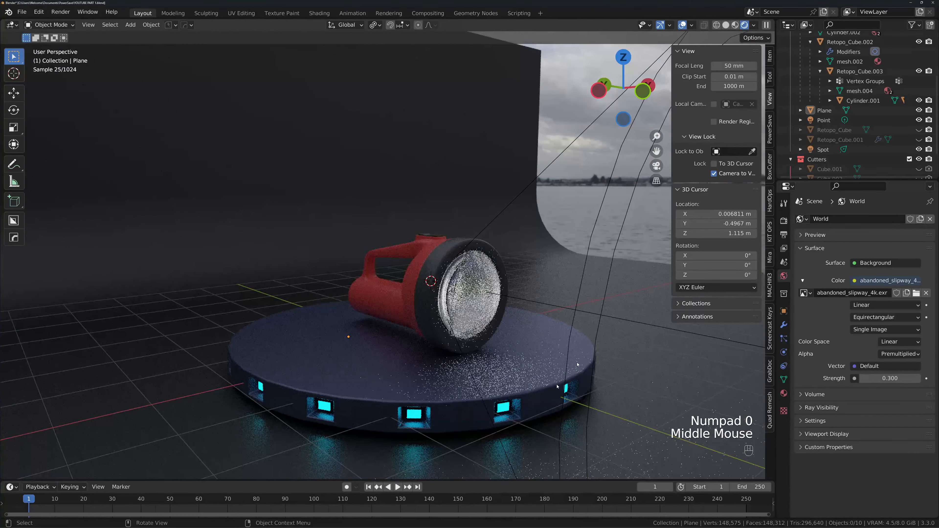
Return to the camera view and enable viewport denoising in the Cycles sampling settings, with its options expanded
{"action": "key", "text": "KP_0"}
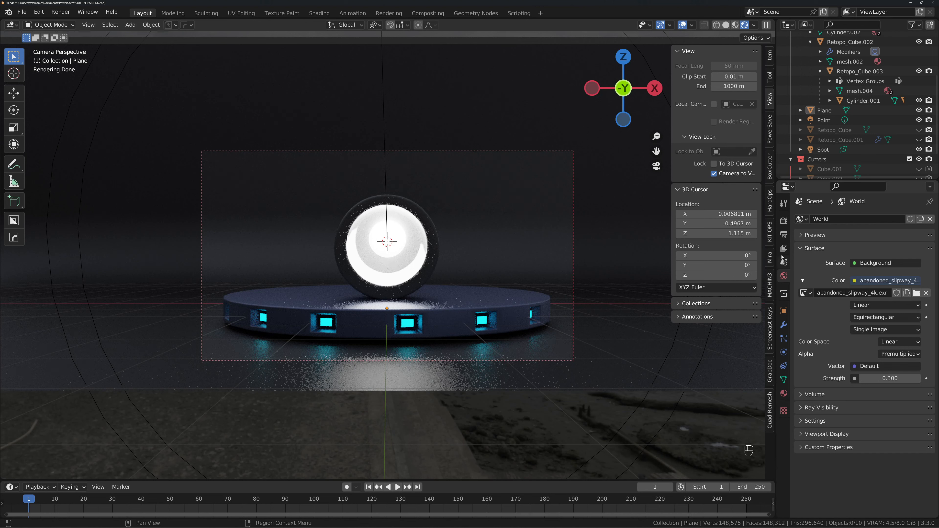
{"action": "left_click", "coordinate": [784, 221]}
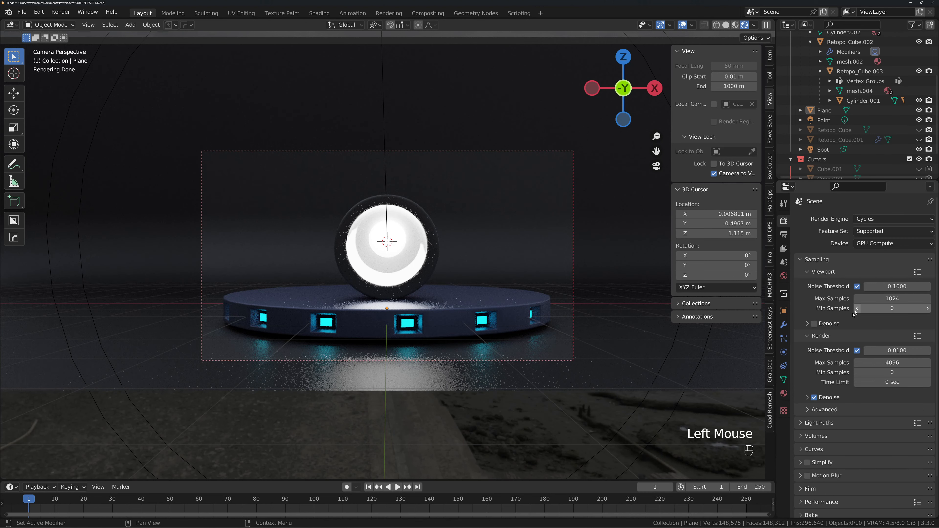
{"action": "left_click", "coordinate": [815, 324]}
{"action": "left_click", "coordinate": [808, 324]}
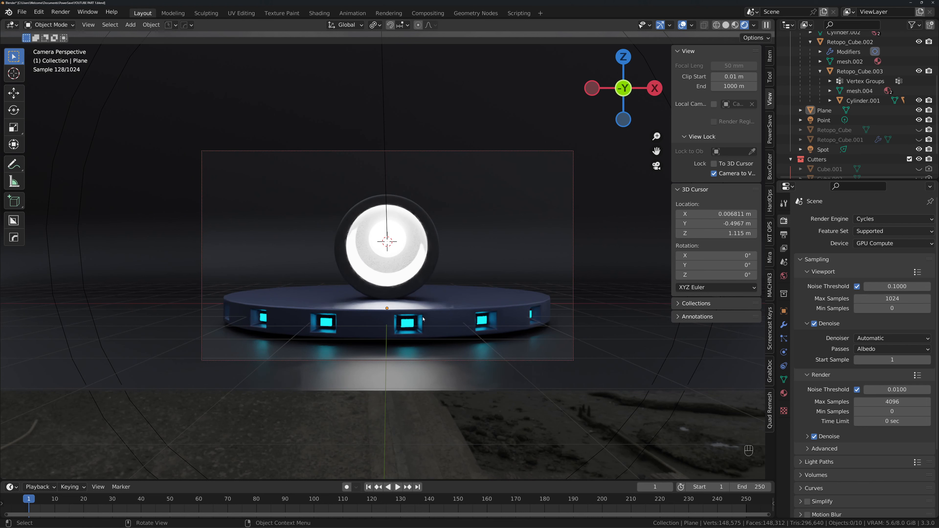
Compare the denoised perspective and camera views, and set the viewport denoiser to OpenImageDenoise
{"action": "key", "text": "KP_0"}
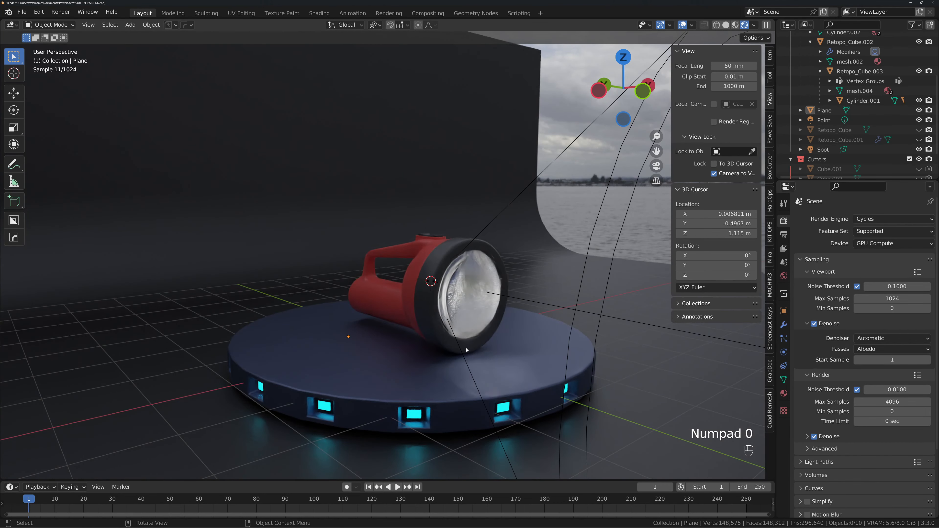
{"action": "key", "text": "KP_0"}
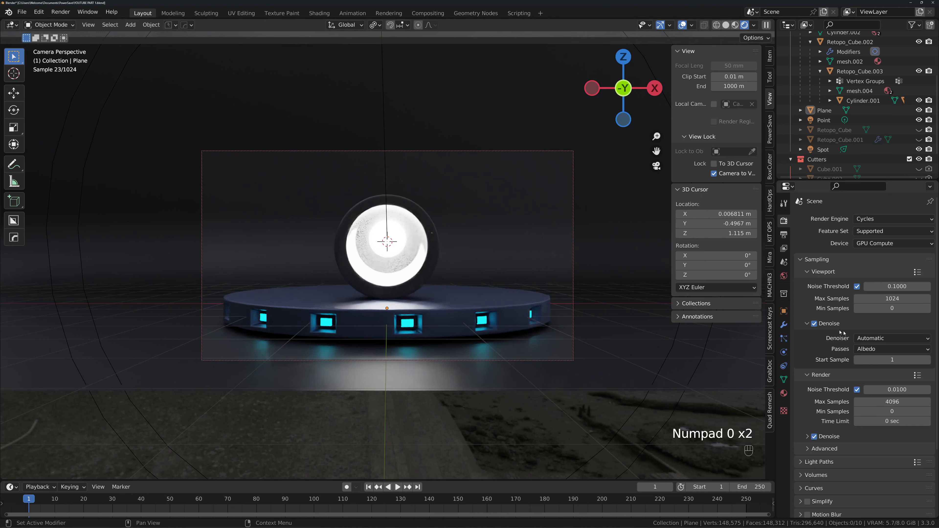
{"action": "left_click", "coordinate": [858, 338]}
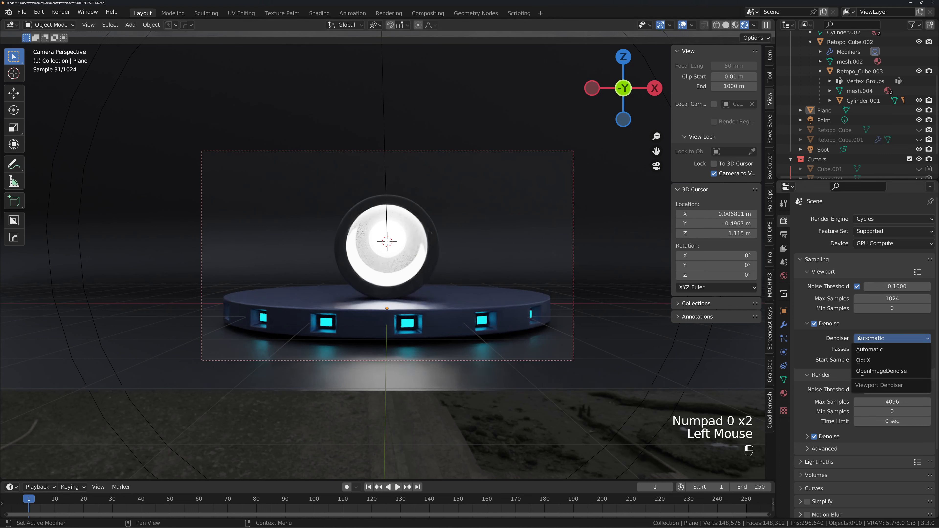
{"action": "left_click", "coordinate": [866, 371]}
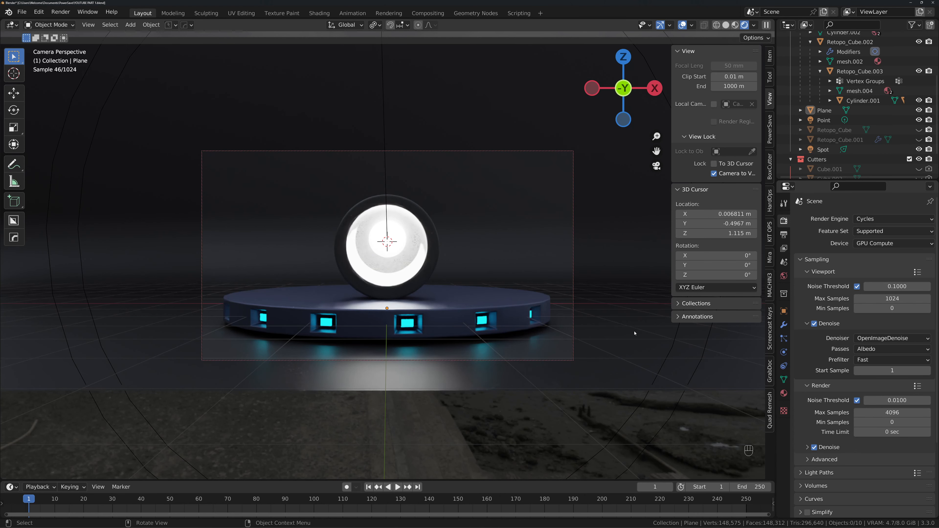
Review the render denoise settings and inspect the denoised scene from several angles, including the whole backdrop and camera
{"action": "key", "text": "KP_0"}
{"action": "scroll", "coordinate": [501, 307], "scroll_direction": "down", "scroll_amount": 2}
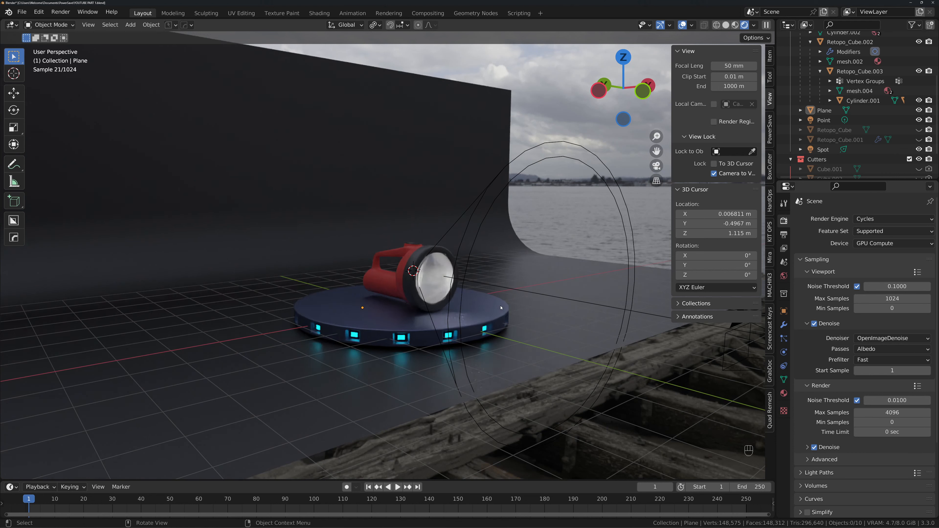
{"action": "left_click", "coordinate": [807, 447]}
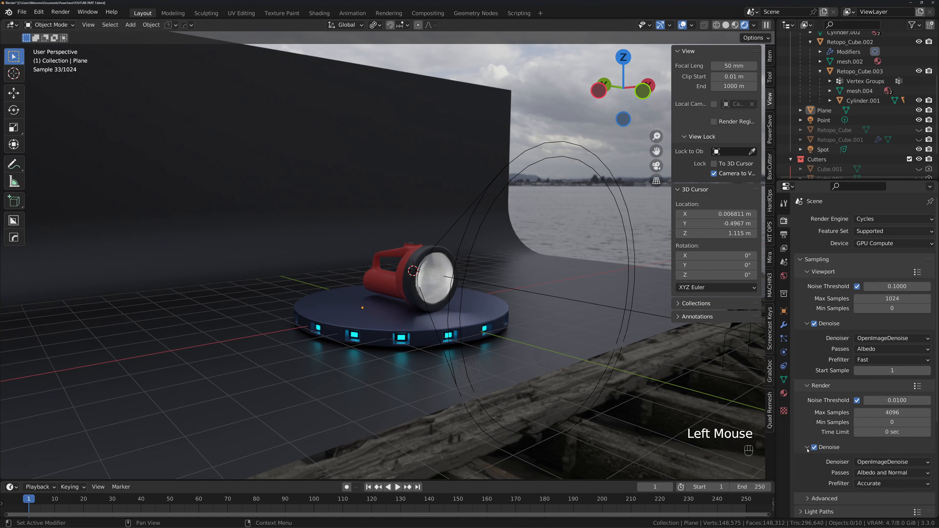
{"action": "middle_click_drag", "start_coordinate": [477, 385], "coordinate": [514, 357]}
{"action": "scroll", "coordinate": [516, 358], "scroll_direction": "up", "scroll_amount": 3}
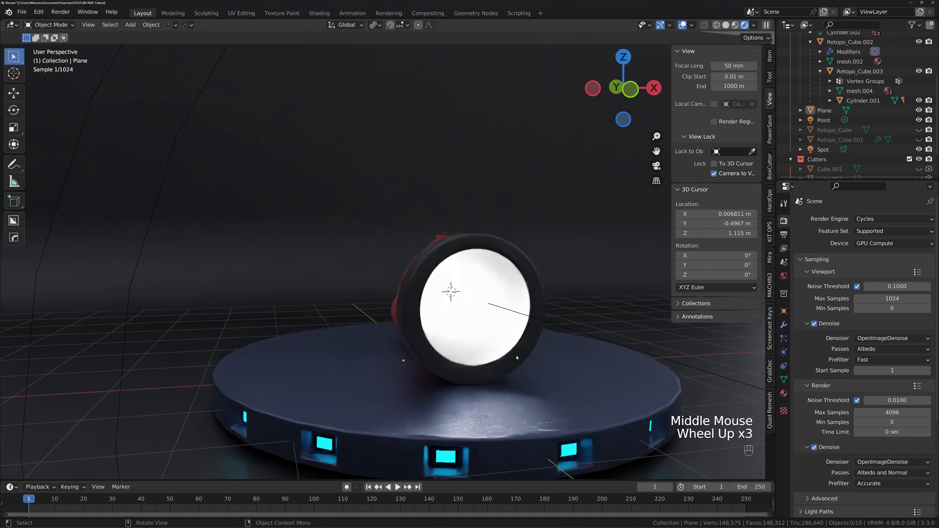
{"action": "scroll", "coordinate": [517, 358], "scroll_direction": "down", "scroll_amount": 2}
{"action": "middle_click_drag", "start_coordinate": [517, 358], "coordinate": [494, 368]}
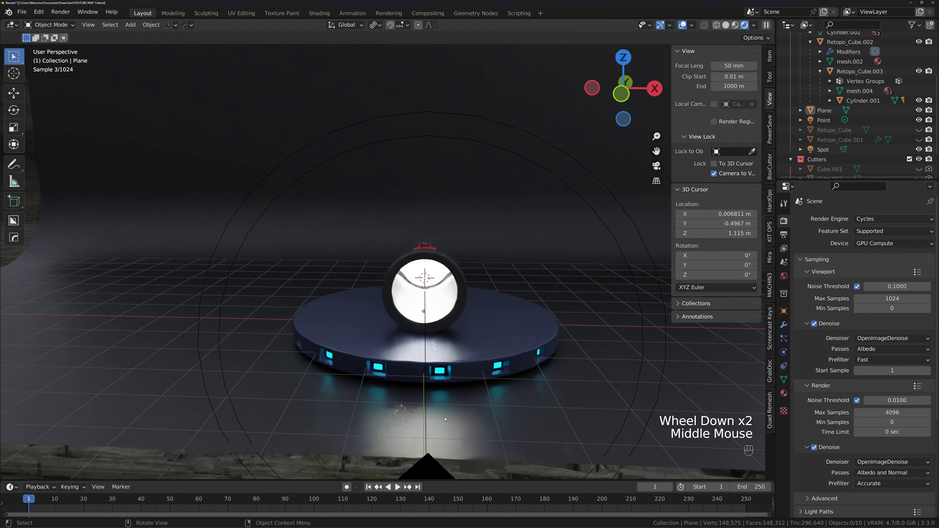
{"action": "scroll", "coordinate": [647, 426], "scroll_direction": "down", "scroll_amount": 2}
{"action": "scroll", "coordinate": [397, 342], "scroll_direction": "down", "scroll_amount": 1}
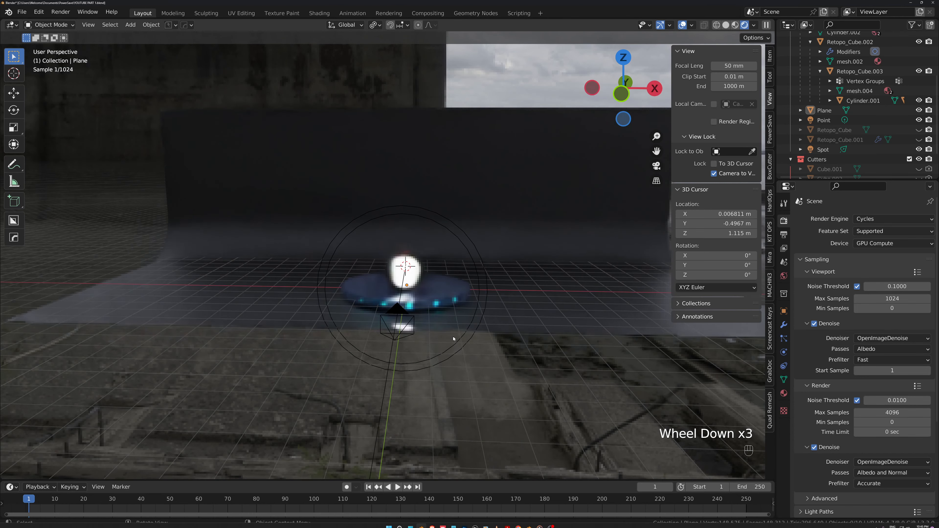
Select the round platform and try moving it to check that the flashlight follows, cancelling the move
{"action": "middle_click_drag", "start_coordinate": [398, 342], "coordinate": [468, 341]}
{"action": "scroll", "coordinate": [462, 318], "scroll_direction": "up", "scroll_amount": 1}
{"action": "left_click", "coordinate": [479, 315]}
{"action": "scroll", "coordinate": [469, 341], "scroll_direction": "up", "scroll_amount": 1}
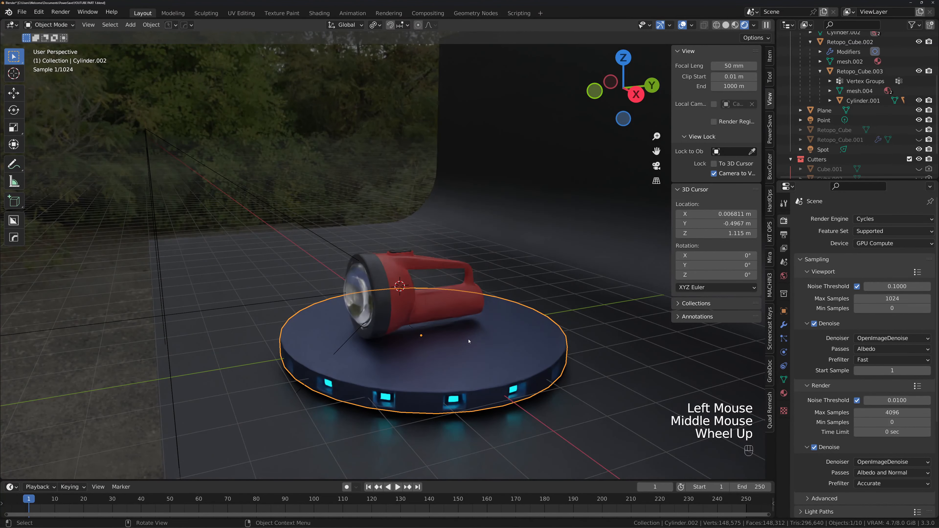
{"action": "key", "text": "g"}
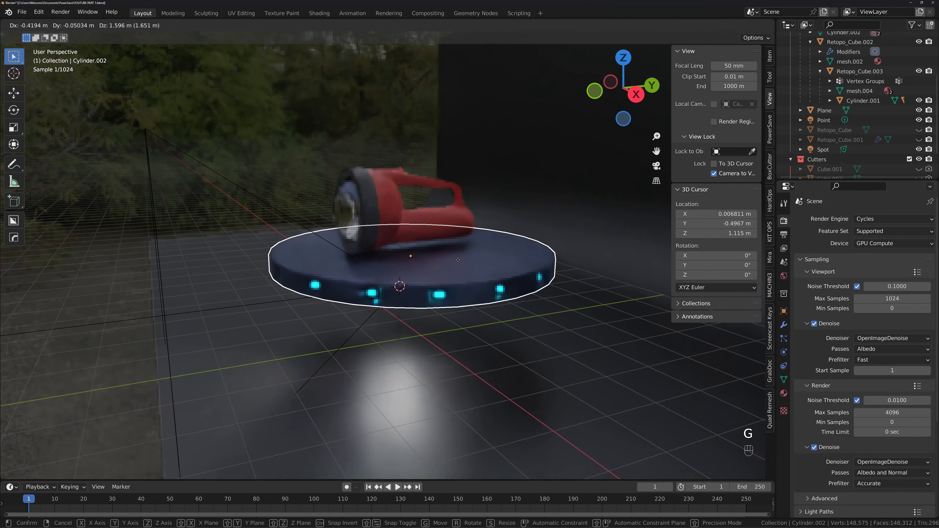
{"action": "right_click", "coordinate": [458, 259]}
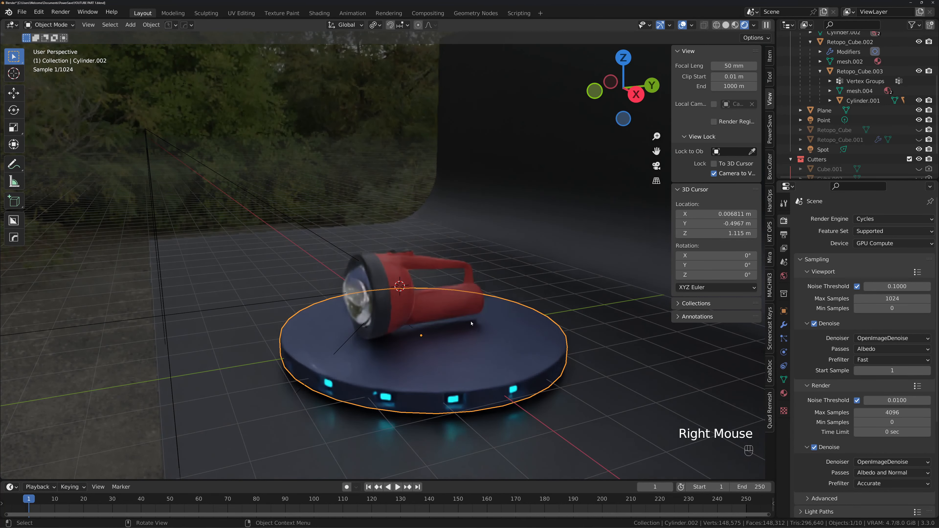
{"action": "middle_click_drag", "start_coordinate": [458, 259], "coordinate": [516, 338]}
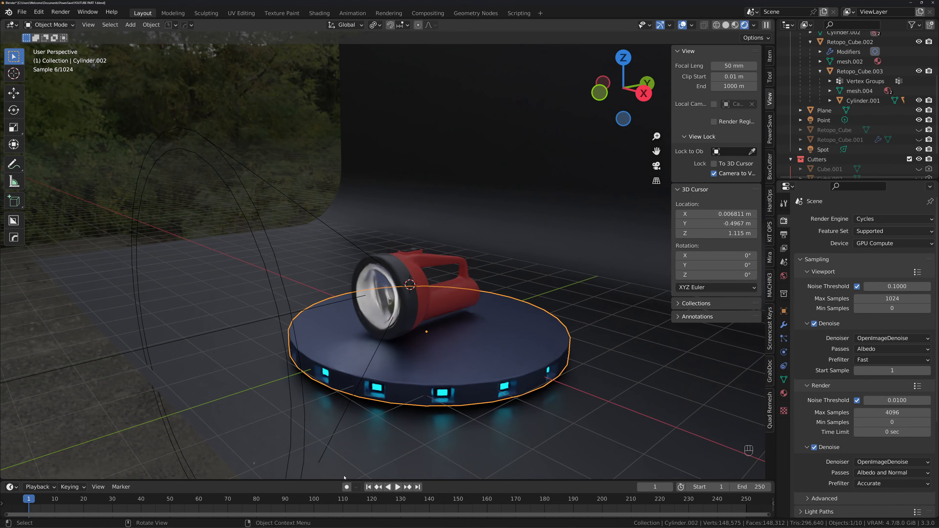
Enlarge the timeline area and switch the viewport to solid shading
{"action": "left_click_drag", "start_coordinate": [344, 479], "coordinate": [351, 435]}
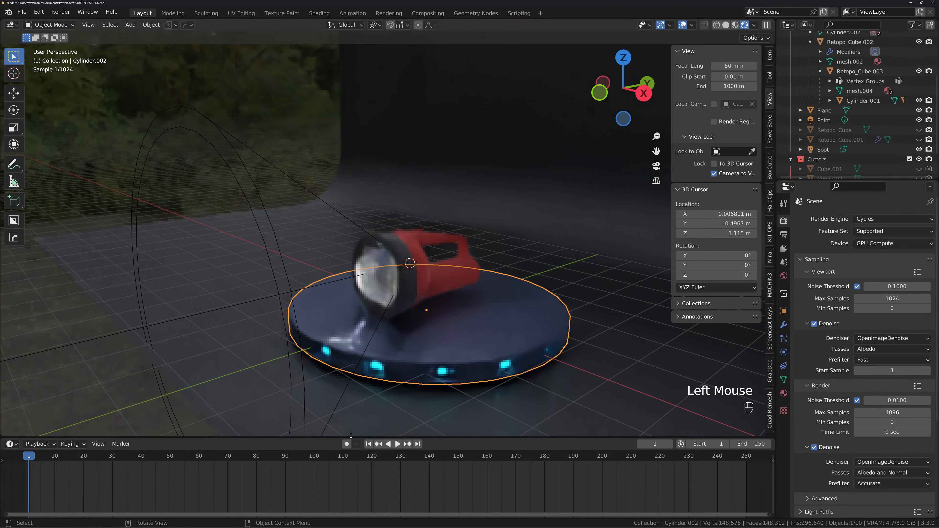
{"action": "left_click", "coordinate": [726, 24]}
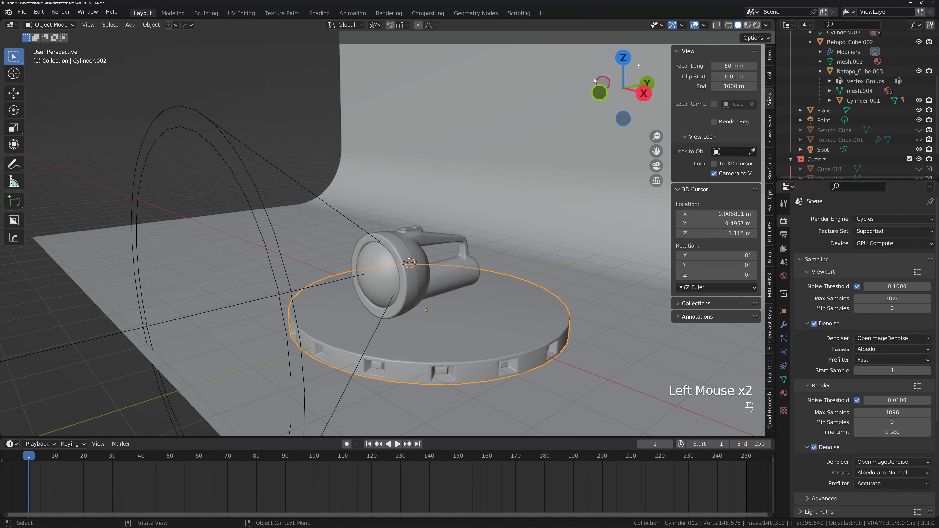
{"action": "left_click", "coordinate": [27, 456]}
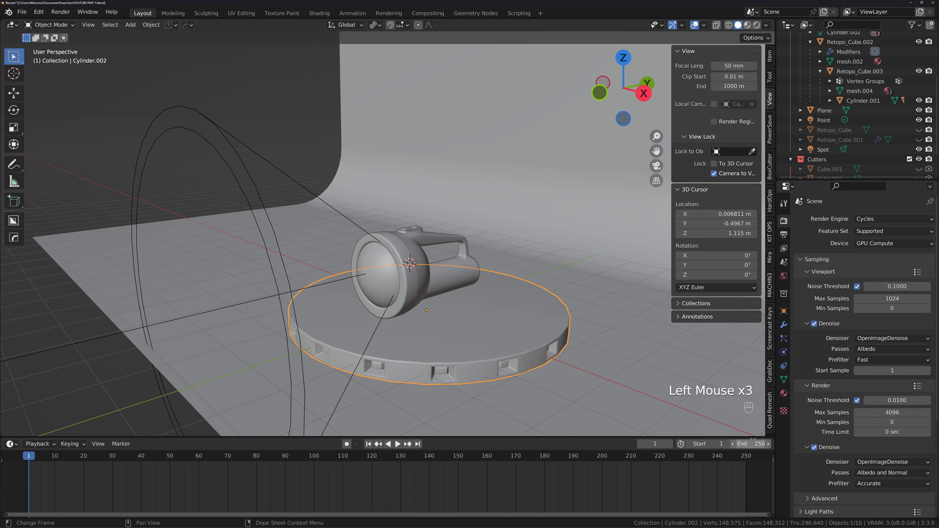
Set the animation range to start at frame 0 and end at frame 120, with the current frame at 0
{"action": "left_click", "coordinate": [714, 446]}
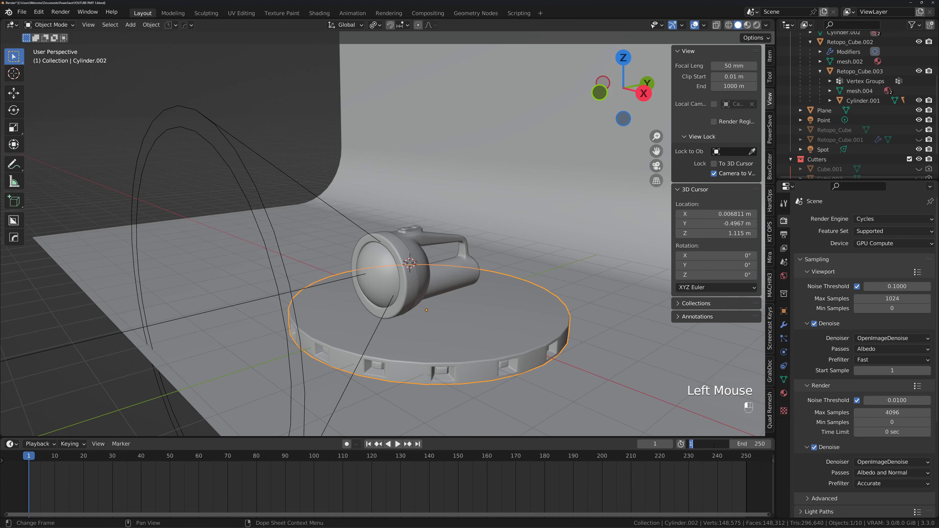
{"action": "type", "text": "0"}
{"action": "key", "text": "Return"}
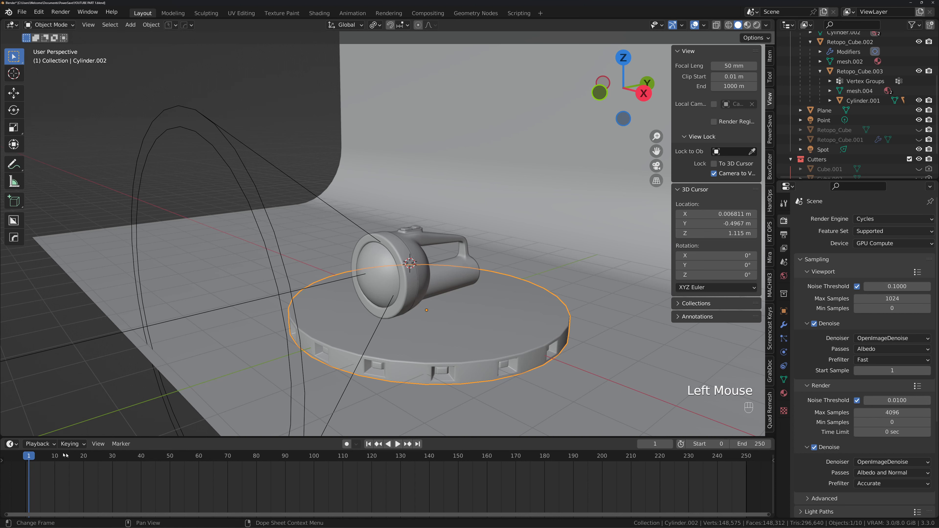
{"action": "left_click", "coordinate": [29, 456]}
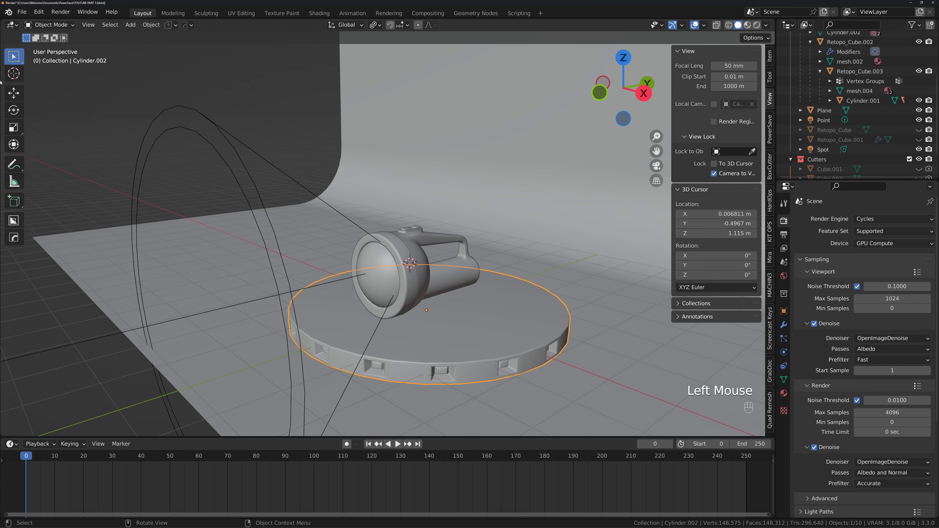
{"action": "middle_click_drag", "start_coordinate": [531, 327], "coordinate": [551, 325]}
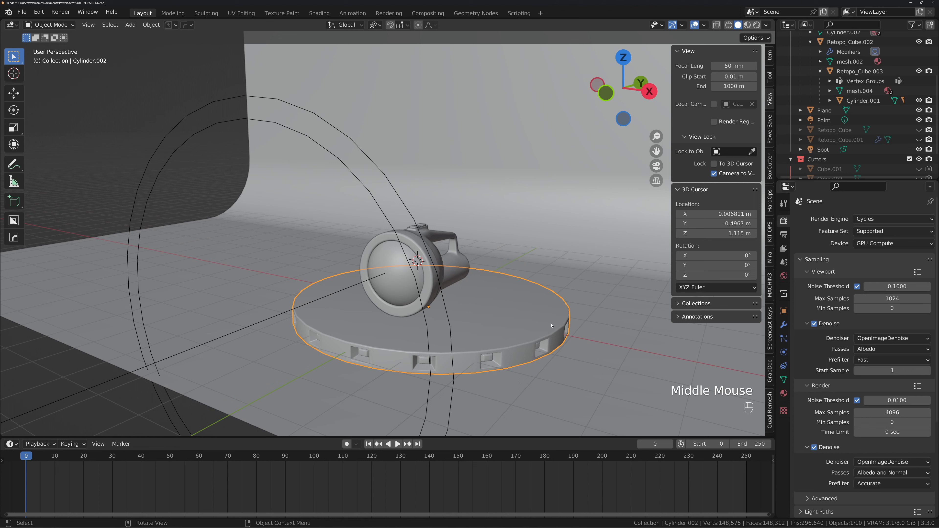
{"action": "left_click", "coordinate": [744, 445]}
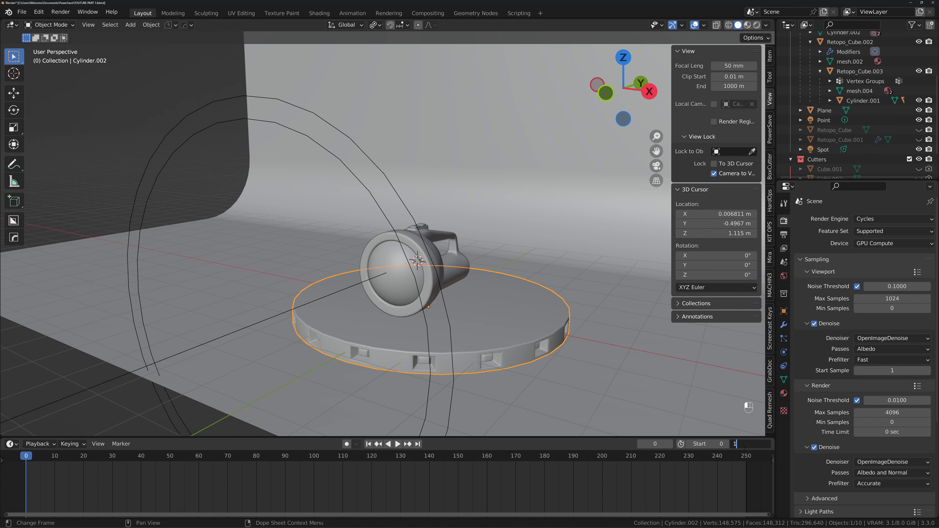
{"action": "type", "text": "120"}
{"action": "key", "text": "Return"}
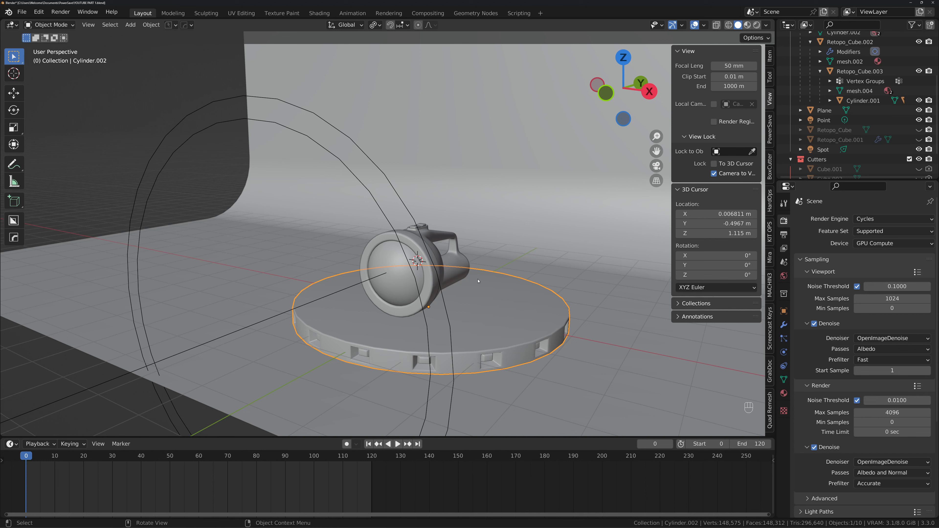
Insert a single keyframe on the platform's Z rotation of 0° at frame 0
{"action": "left_click", "coordinate": [771, 55]}
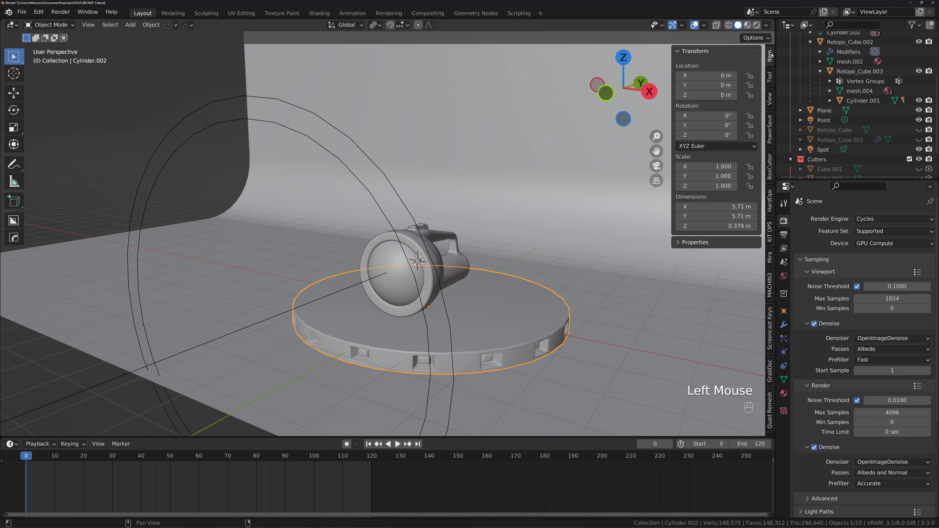
{"action": "right_click", "coordinate": [710, 96]}
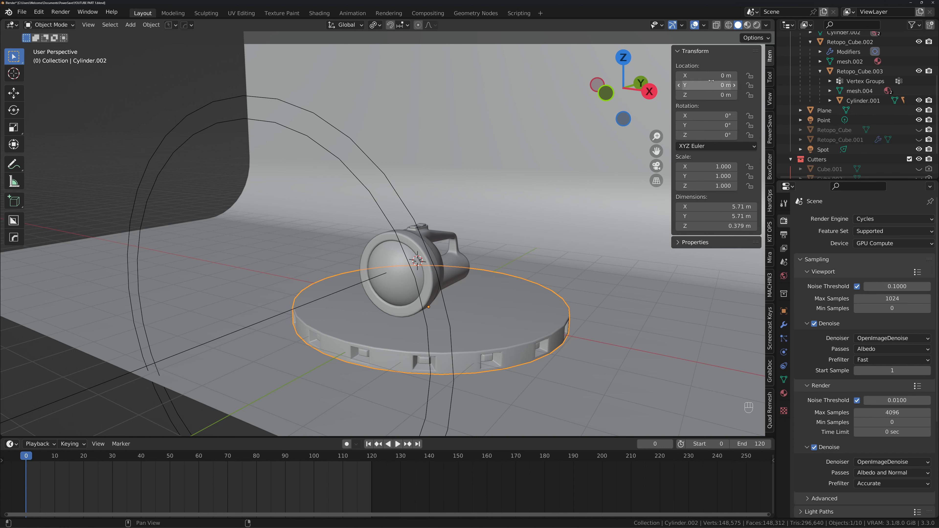
{"action": "right_click", "coordinate": [693, 135]}
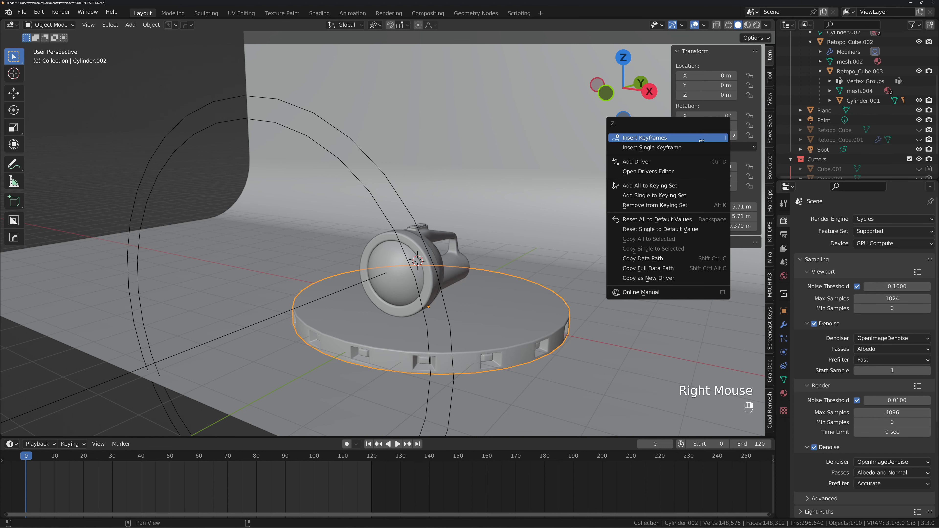
{"action": "left_click", "coordinate": [692, 147]}
At frame 120, set the platform's Z rotation to 360° and insert a single keyframe for it
{"action": "key", "text": "space"}
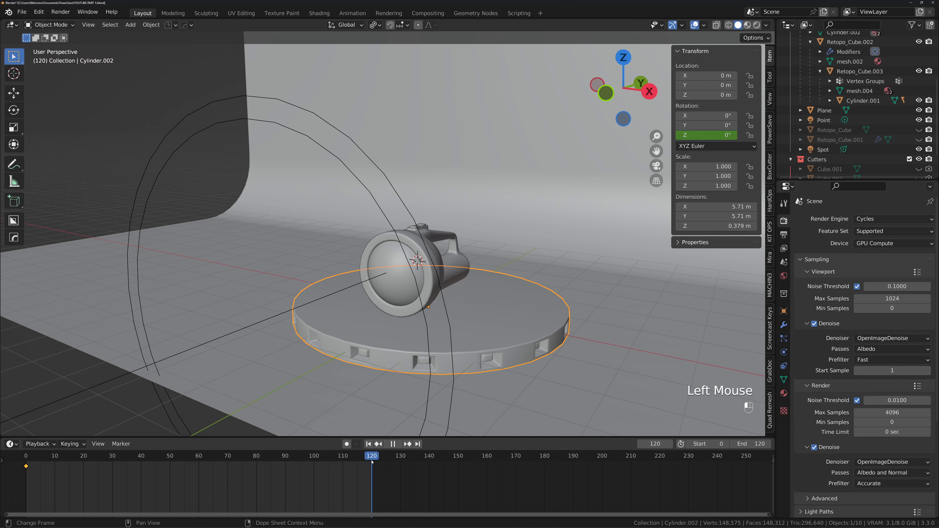
{"action": "right_click", "coordinate": [721, 136]}
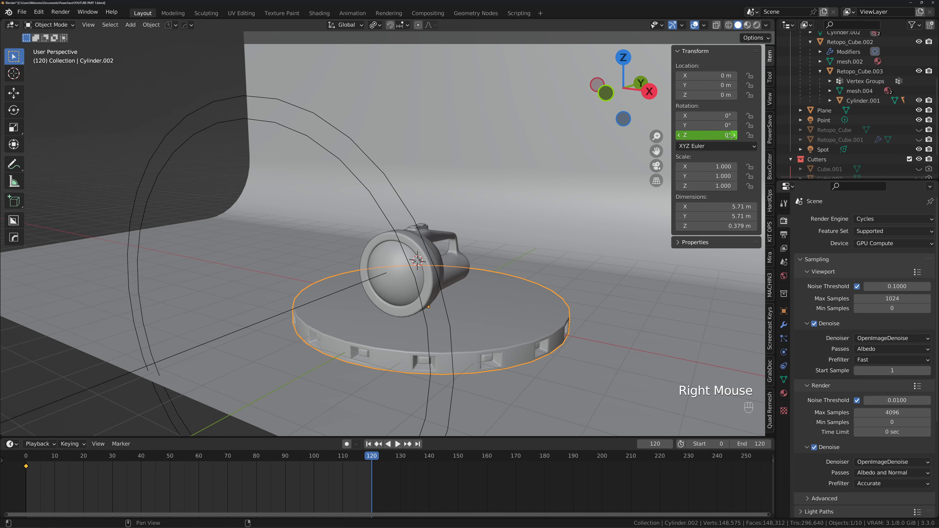
{"action": "left_click", "coordinate": [725, 136]}
{"action": "key", "text": "Return"}
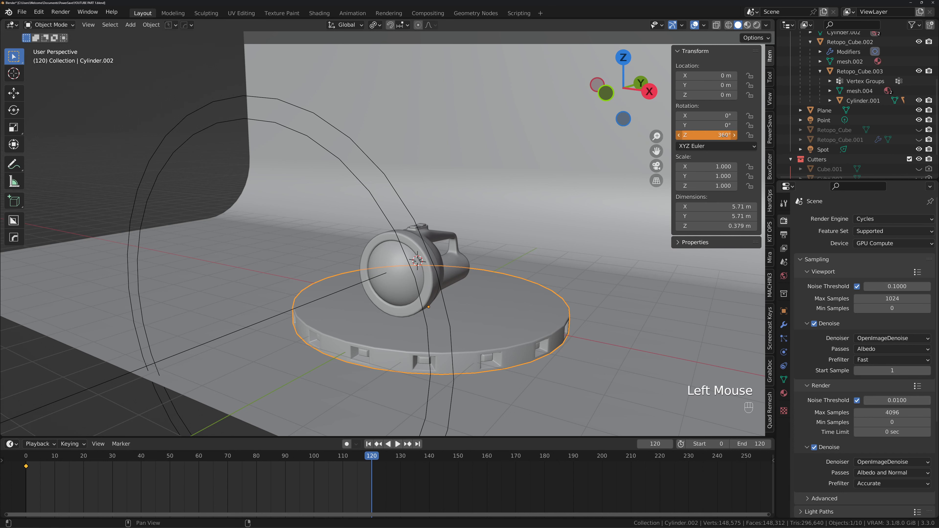
{"action": "right_click", "coordinate": [724, 136]}
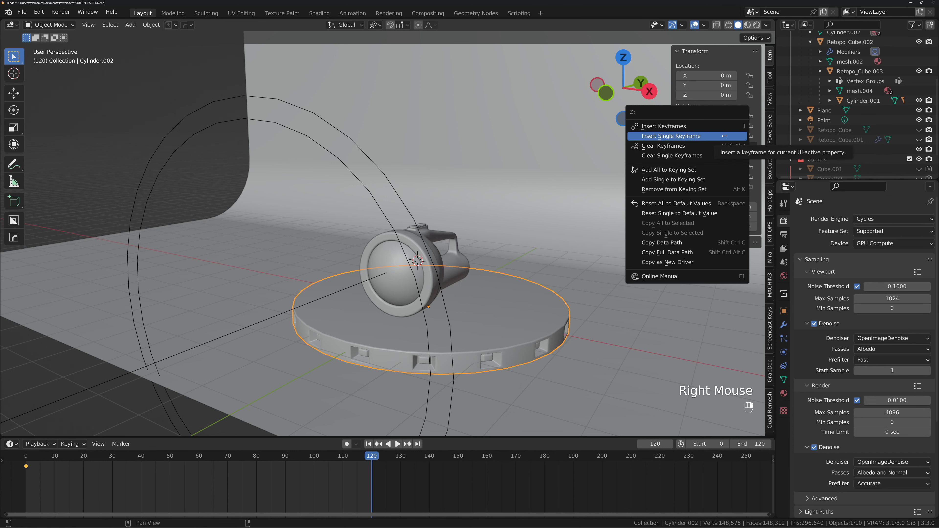
{"action": "left_click", "coordinate": [724, 136]}
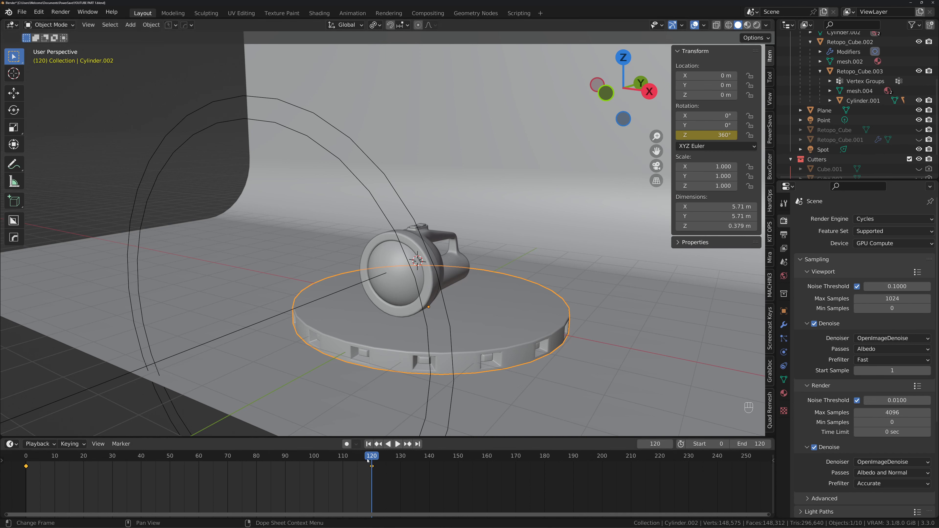
Play back the platform's rotation from frame 0 and scrub through it, stopping at frame 33
{"action": "key", "text": "space"}
{"action": "left_click", "coordinate": [299, 458]}
{"action": "left_click_drag", "start_coordinate": [300, 459], "coordinate": [24, 459]}
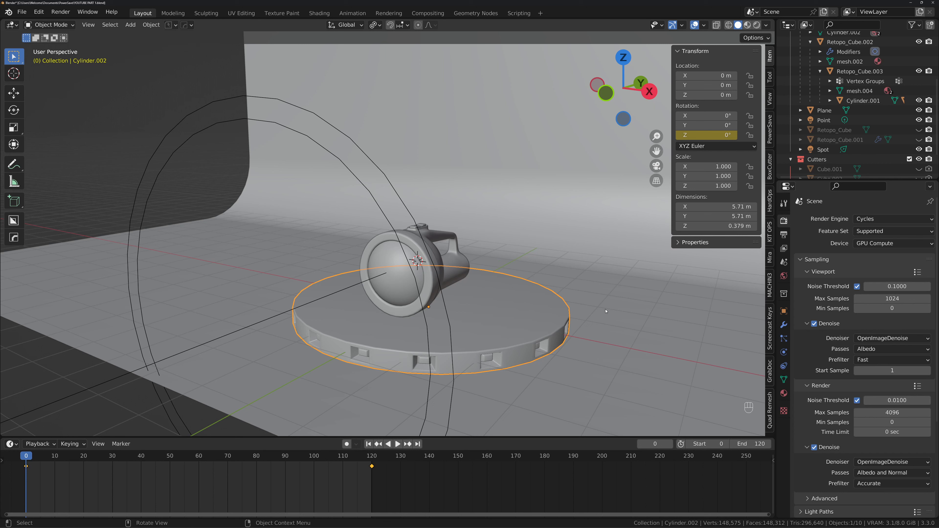
{"action": "key", "text": "space"}
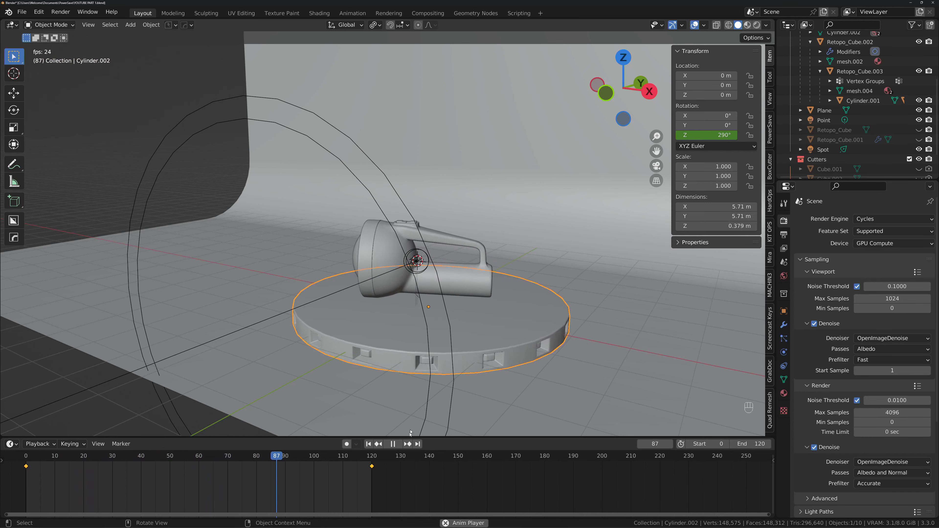
{"action": "left_click", "coordinate": [394, 445]}
{"action": "left_click", "coordinate": [397, 444]}
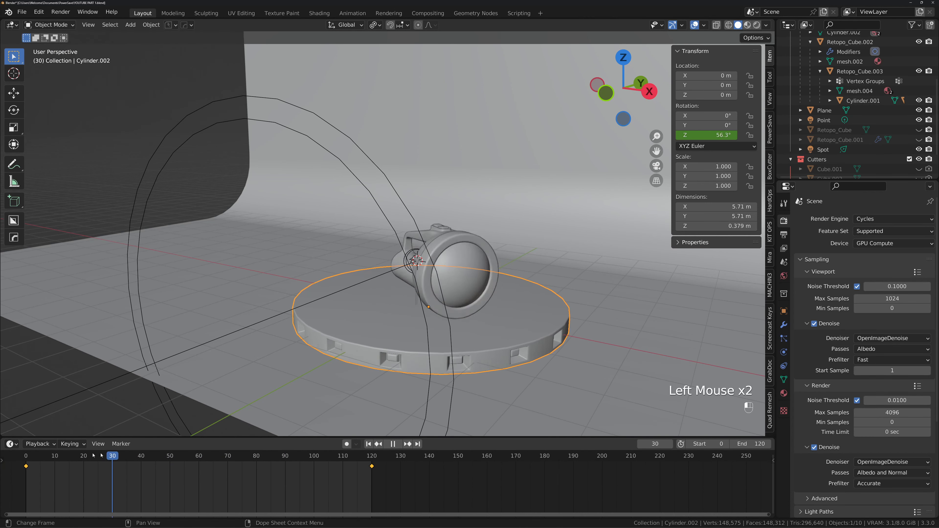
{"action": "left_click_drag", "start_coordinate": [158, 455], "coordinate": [123, 452]}
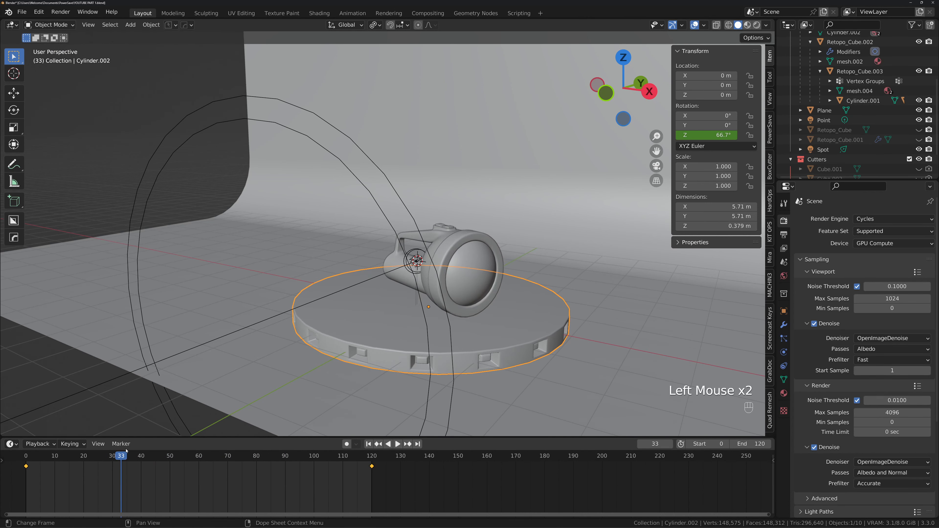
{"action": "key", "text": "KP_0"}
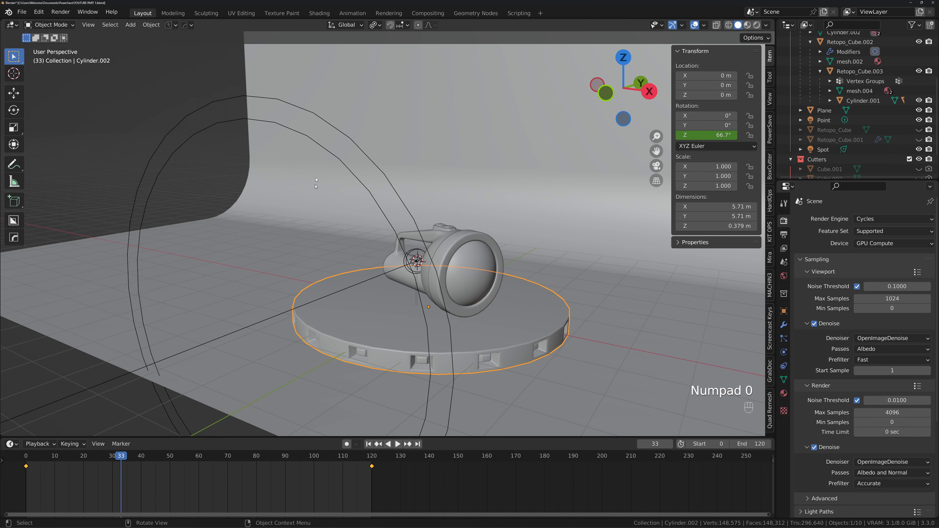
Enable compositing nodes and move the Composite node away from Render Layers to leave a wide gap between them
{"action": "left_click", "coordinate": [428, 14]}
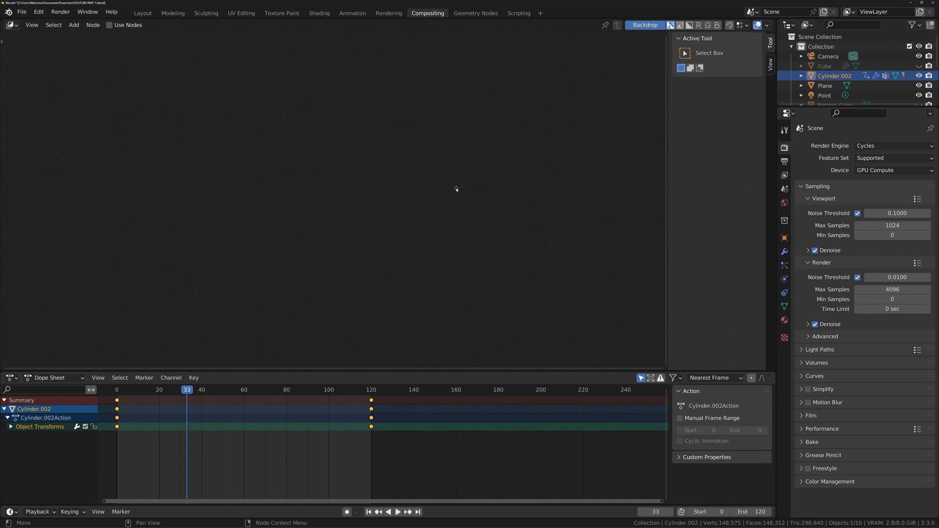
{"action": "left_click", "coordinate": [110, 25]}
{"action": "scroll", "coordinate": [302, 138], "scroll_direction": "down", "scroll_amount": 3}
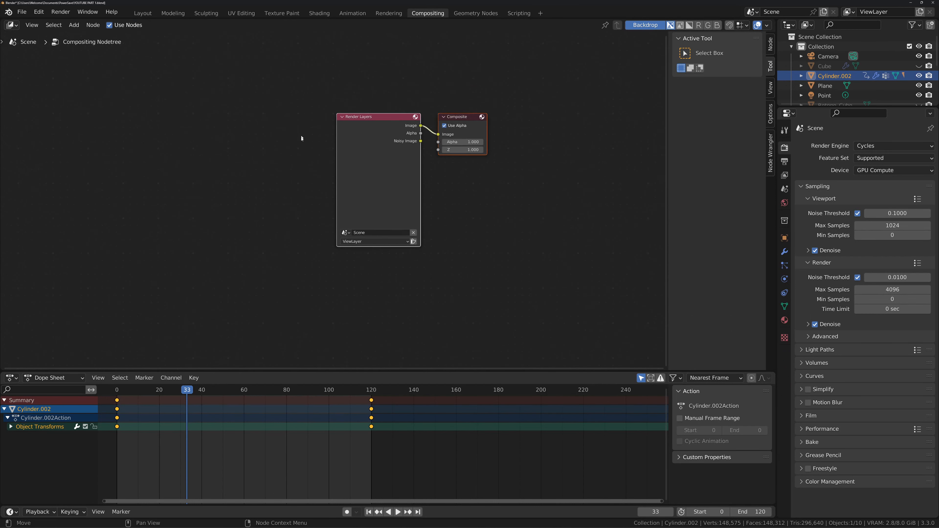
{"action": "middle_click_drag", "start_coordinate": [343, 149], "coordinate": [294, 189]}
{"action": "scroll", "coordinate": [399, 209], "scroll_direction": "up", "scroll_amount": 3}
{"action": "middle_click_drag", "start_coordinate": [441, 217], "coordinate": [388, 241]}
{"action": "left_click", "coordinate": [431, 258]}
{"action": "scroll", "coordinate": [432, 259], "scroll_direction": "up", "scroll_amount": 5}
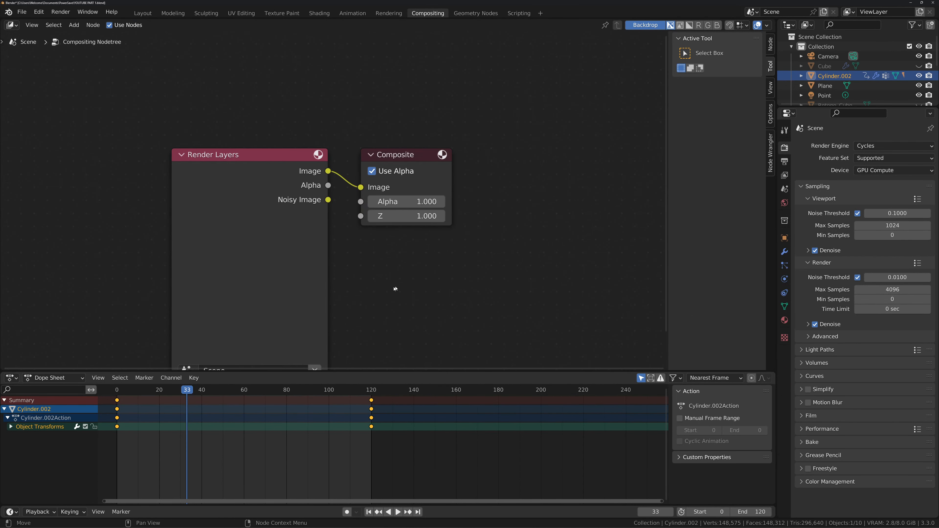
{"action": "middle_click_drag", "start_coordinate": [394, 289], "coordinate": [338, 285]}
{"action": "left_click_drag", "start_coordinate": [340, 158], "coordinate": [584, 170]}
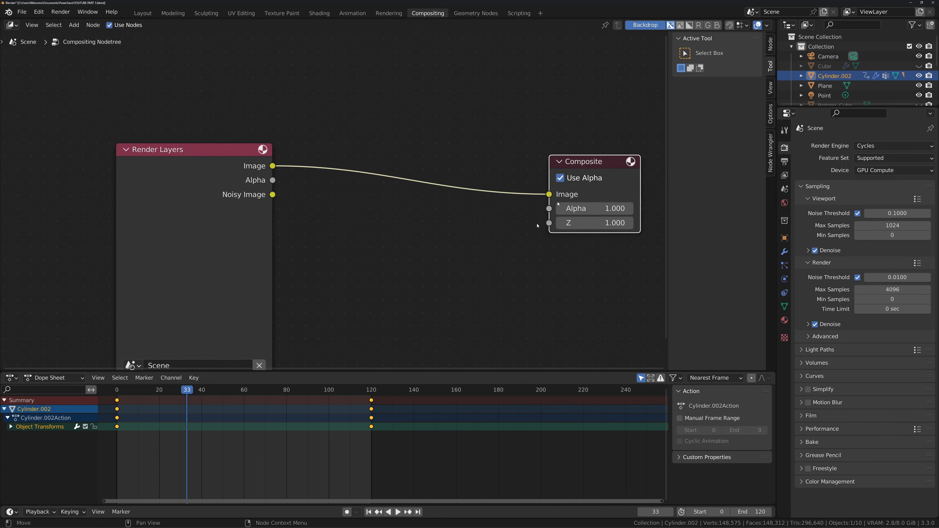
{"action": "key", "text": "shift+a"}
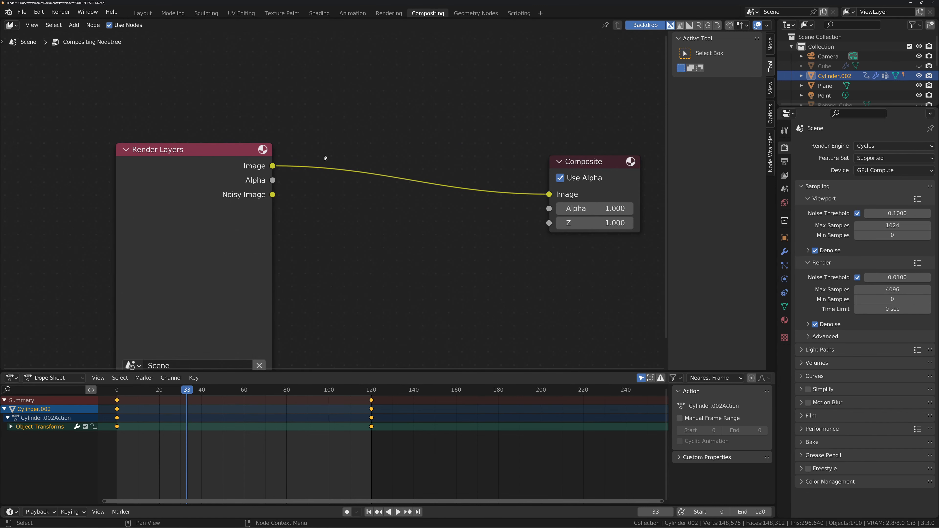
Return to the Layout workspace and preview the flashlight through the camera with rendered shading
{"action": "left_click", "coordinate": [143, 13]}
{"action": "scroll", "coordinate": [466, 230], "scroll_direction": "down", "scroll_amount": 1}
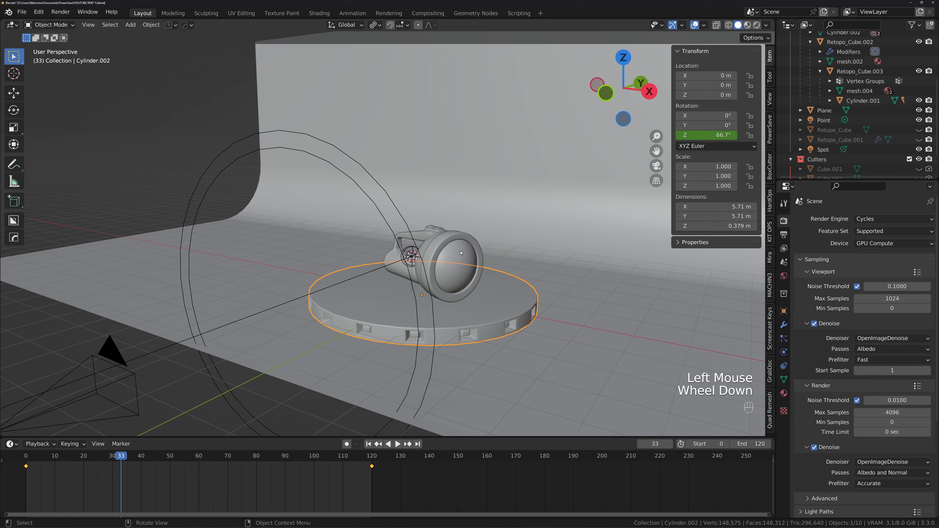
{"action": "key", "text": "KP_0"}
{"action": "left_click", "coordinate": [757, 24]}
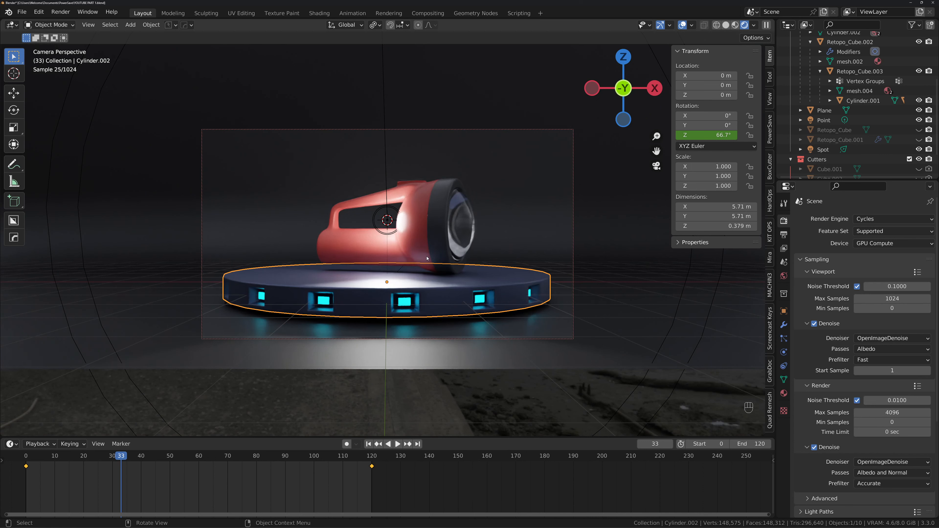
Return to frame 0 and parent the spot light to the flashlight's head with the Object option
{"action": "key", "text": "KP_0"}
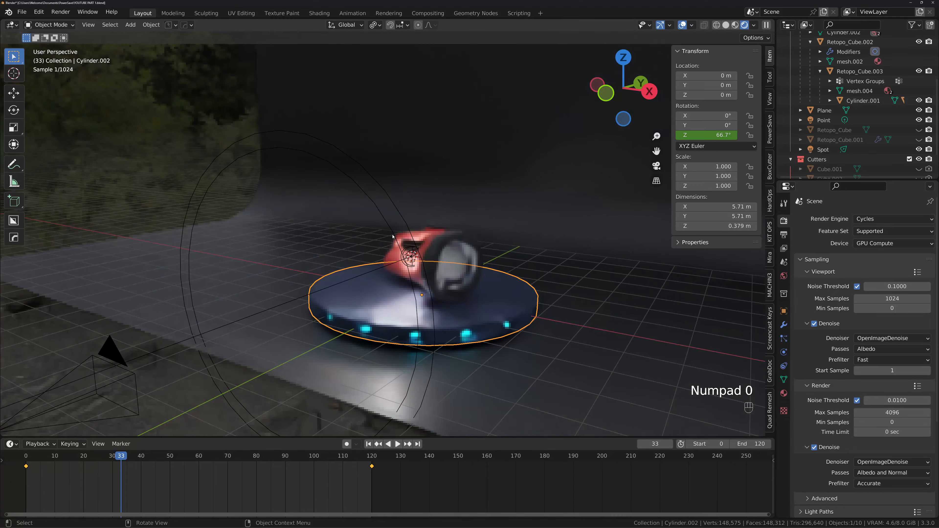
{"action": "middle_click_drag", "start_coordinate": [393, 237], "coordinate": [411, 265]}
{"action": "left_click", "coordinate": [404, 260]}
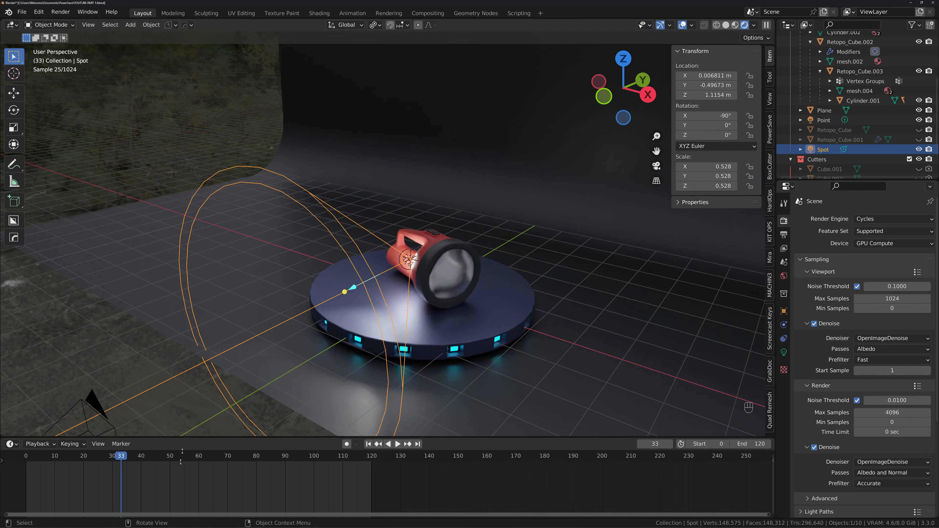
{"action": "left_click_drag", "start_coordinate": [118, 458], "coordinate": [26, 458]}
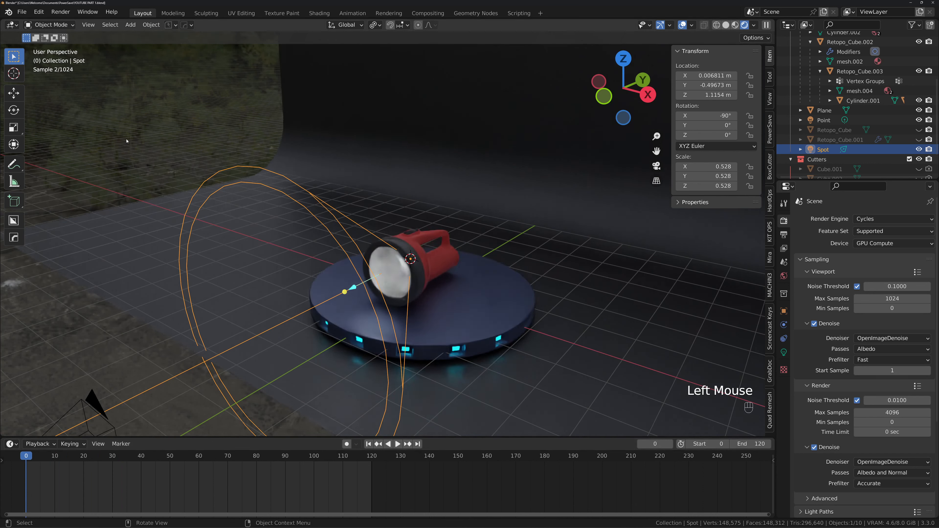
{"action": "left_click", "coordinate": [308, 191]}
{"action": "left_click", "coordinate": [326, 210]}
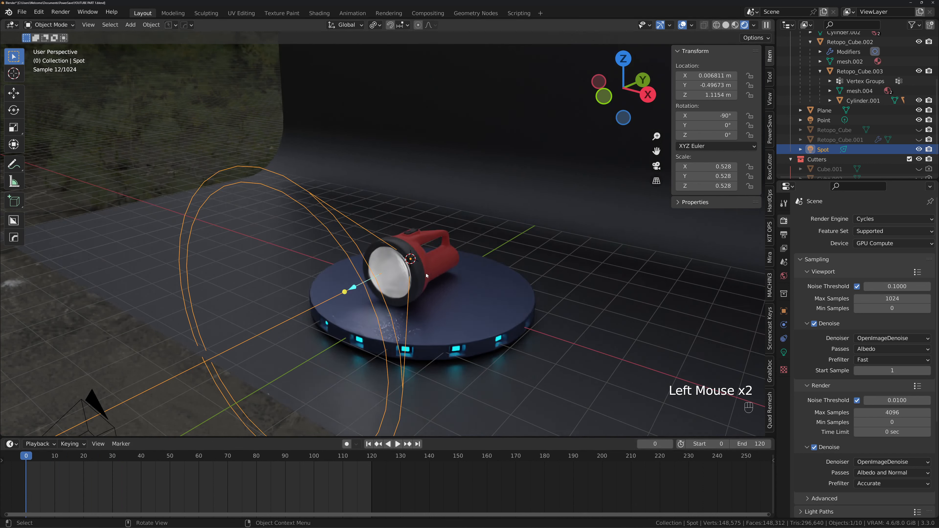
{"action": "left_click", "coordinate": [426, 276], "text": "shift"}
{"action": "key", "text": "ctrl+p"}
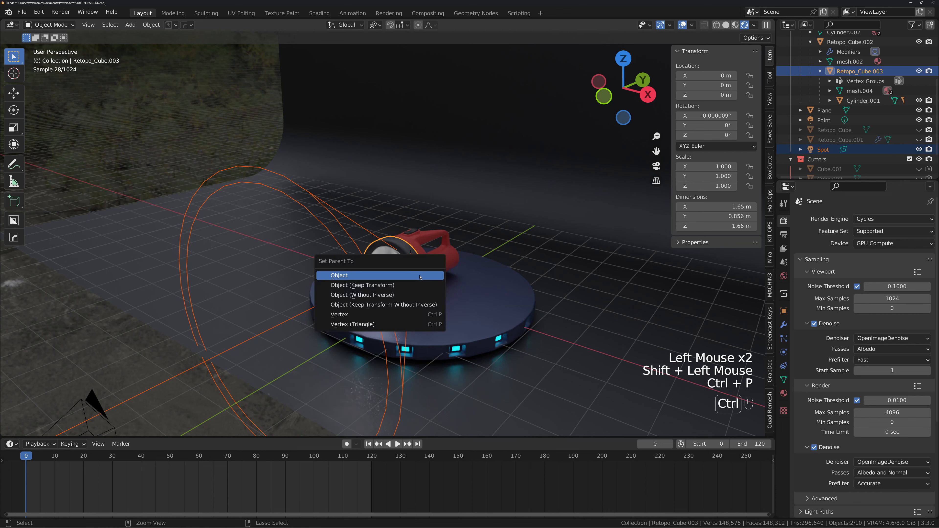
{"action": "left_click", "coordinate": [420, 276]}
{"action": "left_click", "coordinate": [411, 291]}
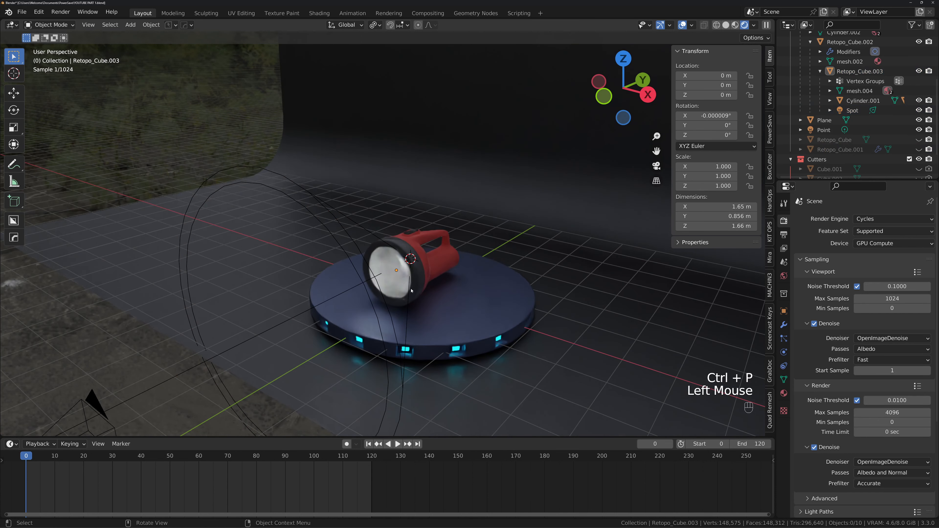
{"action": "left_click", "coordinate": [401, 271]}
{"action": "left_click", "coordinate": [401, 271]}
{"action": "left_click", "coordinate": [401, 270]}
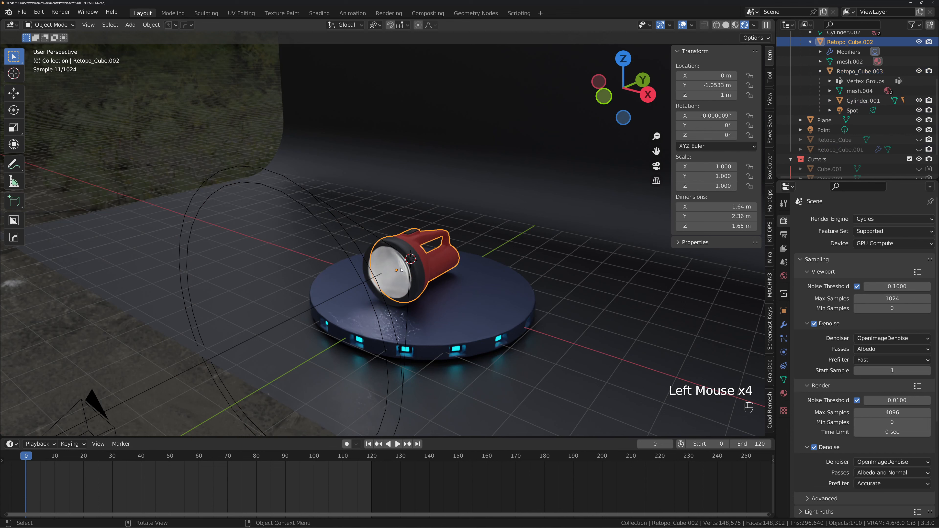
{"action": "left_click", "coordinate": [401, 271]}
{"action": "left_click", "coordinate": [401, 271]}
{"action": "left_click", "coordinate": [401, 271]}
{"action": "left_click", "coordinate": [401, 271]}
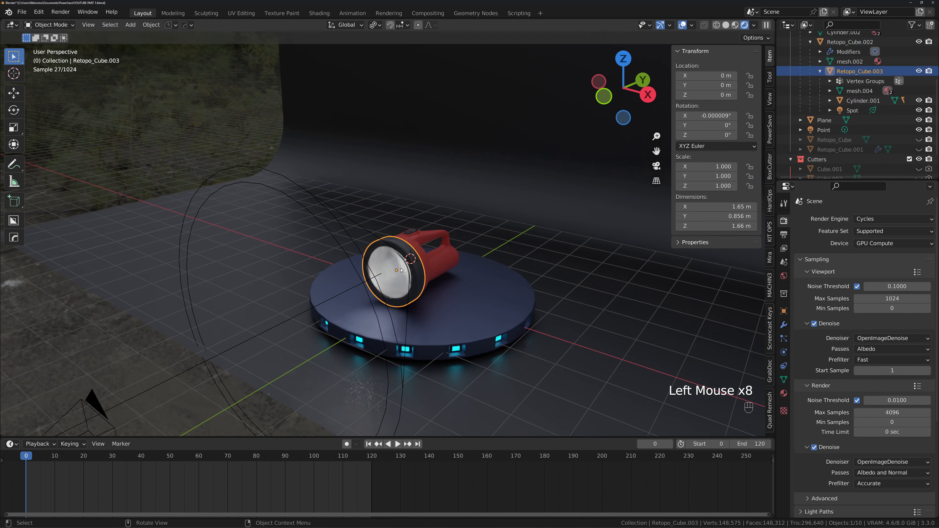
{"action": "middle_click_drag", "start_coordinate": [514, 269], "coordinate": [536, 259]}
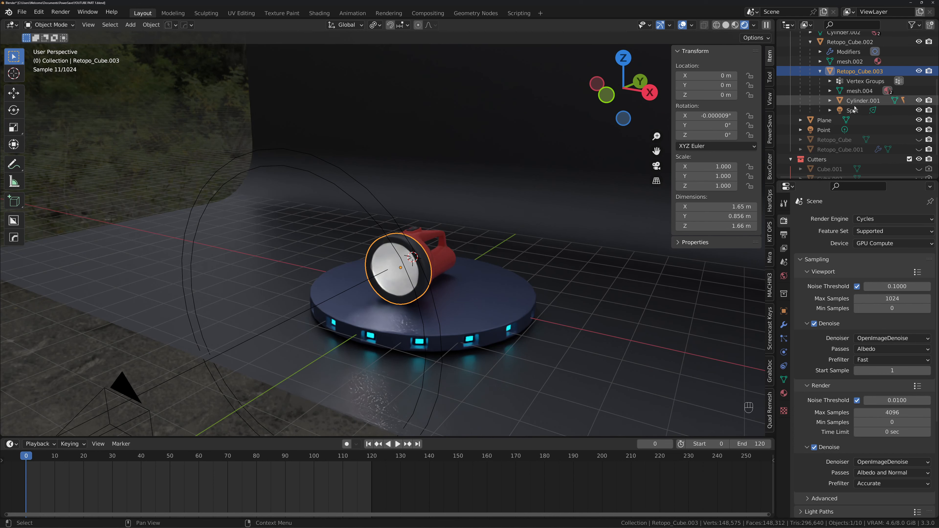
Parent the point light to the flashlight's head with the Object option
{"action": "left_click", "coordinate": [824, 130]}
{"action": "scroll", "coordinate": [407, 267], "scroll_direction": "up", "scroll_amount": 1}
{"action": "middle_click_drag", "start_coordinate": [406, 267], "coordinate": [406, 269]}
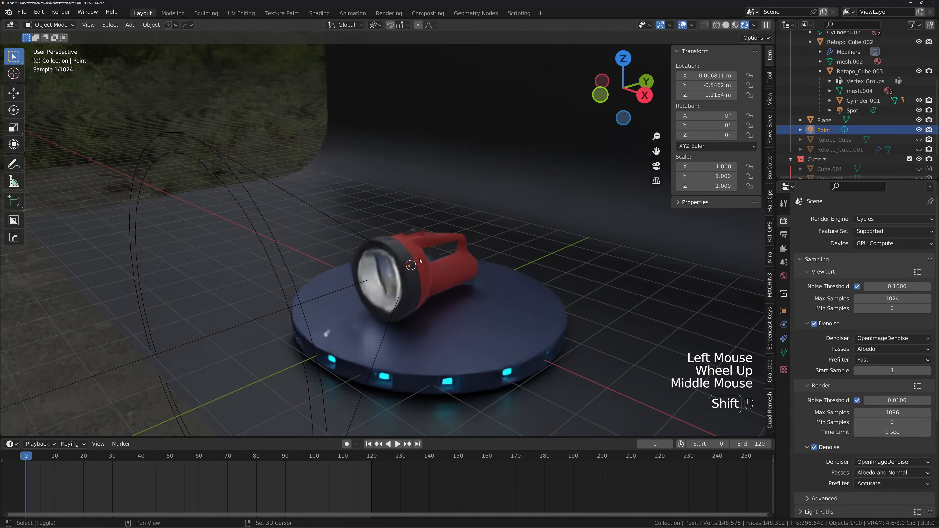
{"action": "left_click", "coordinate": [405, 269], "text": "shift"}
{"action": "key", "text": "ctrl+p"}
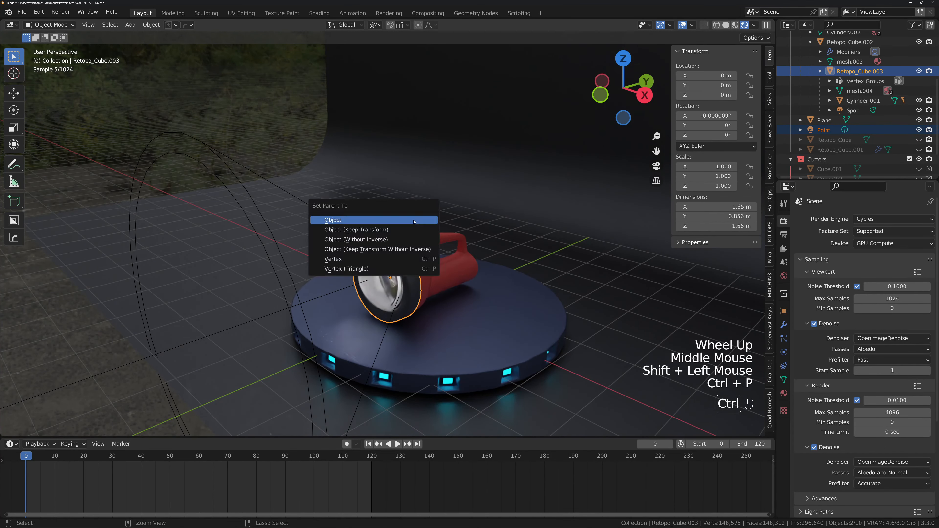
{"action": "left_click", "coordinate": [414, 222]}
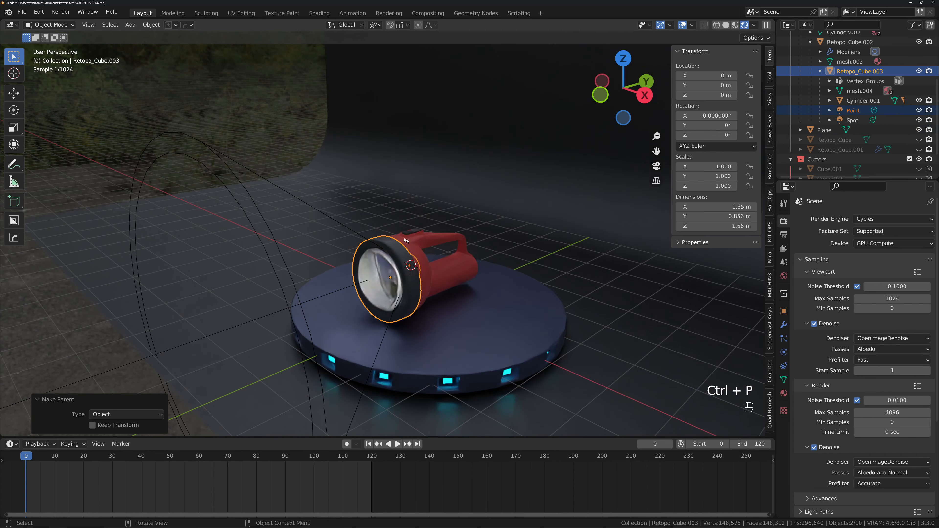
{"action": "left_click", "coordinate": [274, 137]}
Check through the camera how the lights follow the rotating flashlight, scrubbing the timeline and stopping at frame 30
{"action": "scroll", "coordinate": [517, 244], "scroll_direction": "down", "scroll_amount": 2}
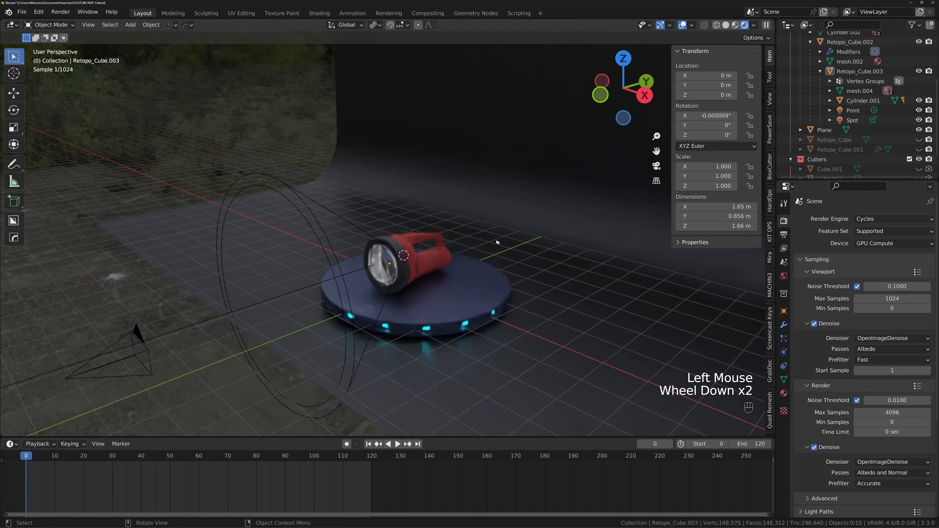
{"action": "middle_click_drag", "start_coordinate": [518, 244], "coordinate": [522, 243]}
{"action": "key", "text": "KP_0"}
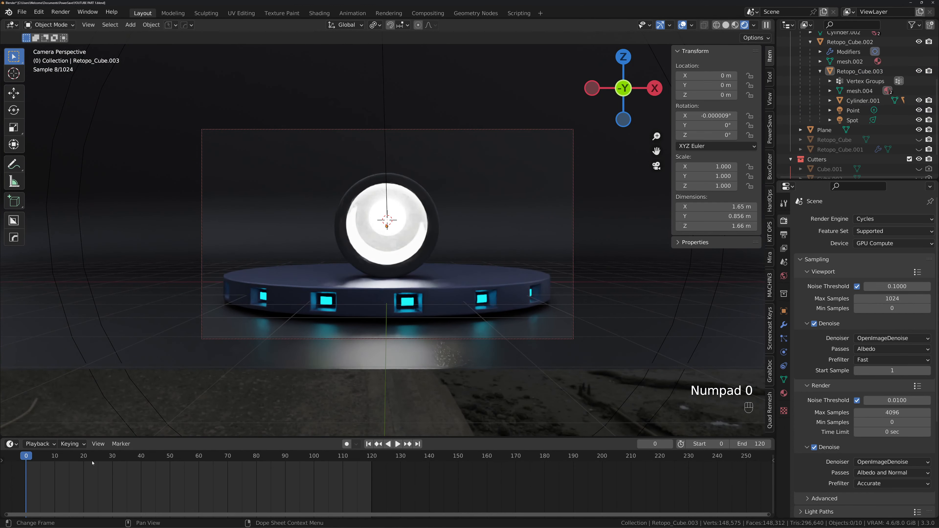
{"action": "left_click", "coordinate": [107, 462]}
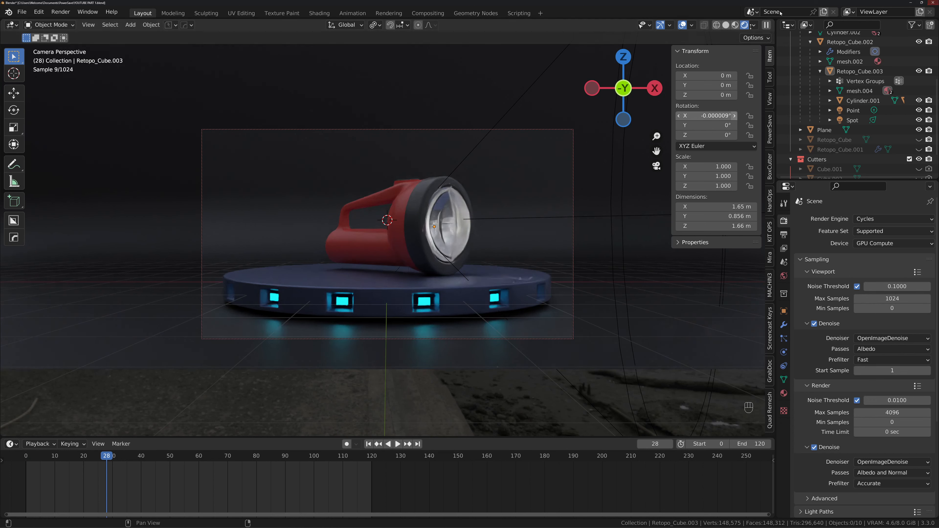
{"action": "left_click_drag", "start_coordinate": [76, 458], "coordinate": [70, 459]}
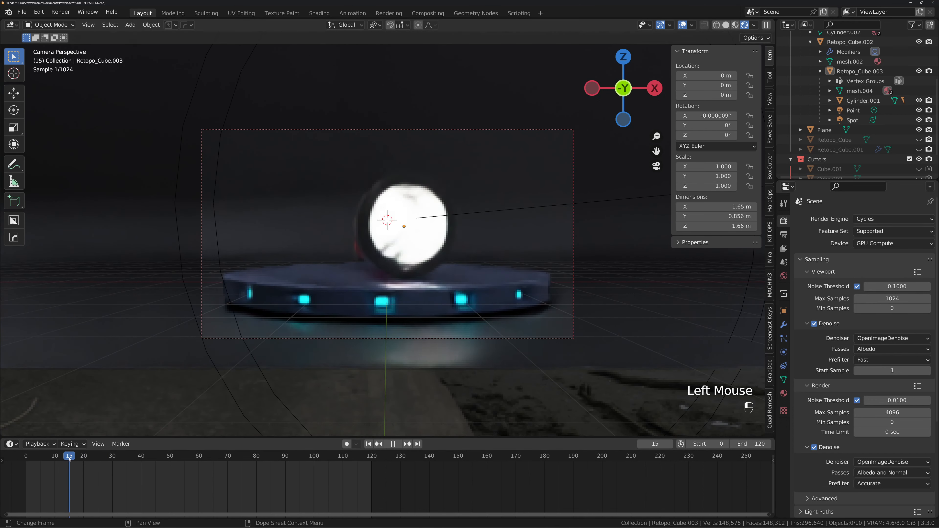
{"action": "left_click", "coordinate": [112, 458]}
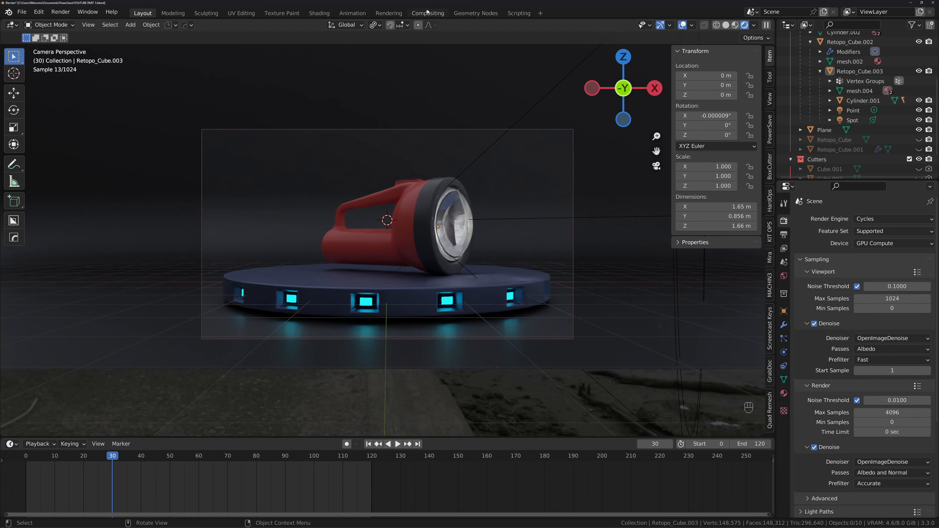
In the Compositing workspace, add a Glare node on the link between Render Layers and Composite
{"action": "left_click", "coordinate": [439, 15]}
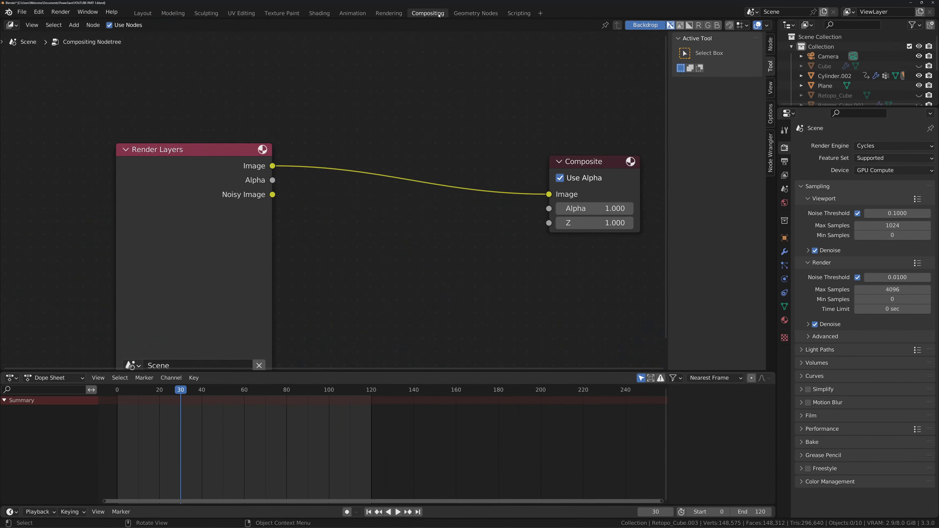
{"action": "key", "text": "shift+a"}
{"action": "left_click", "coordinate": [463, 273]}
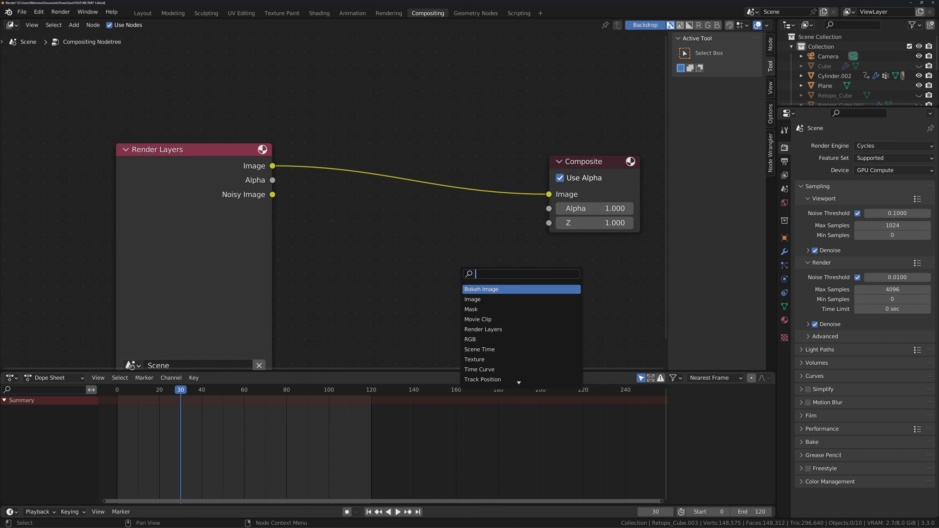
{"action": "type", "text": "f"}
{"action": "key", "text": "BackSpace"}
{"action": "type", "text": "glare"}
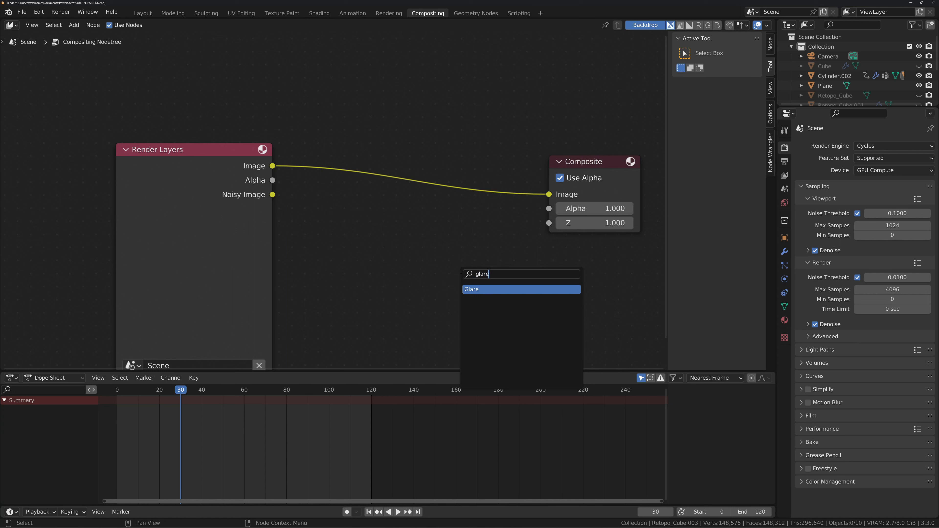
{"action": "left_click", "coordinate": [496, 287]}
{"action": "left_click", "coordinate": [438, 144]}
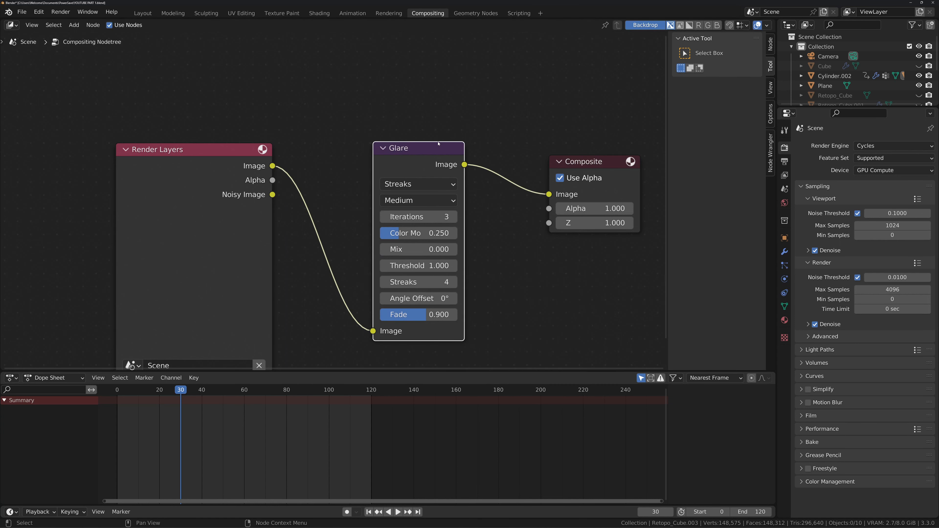
{"action": "left_click_drag", "start_coordinate": [437, 149], "coordinate": [460, 147]}
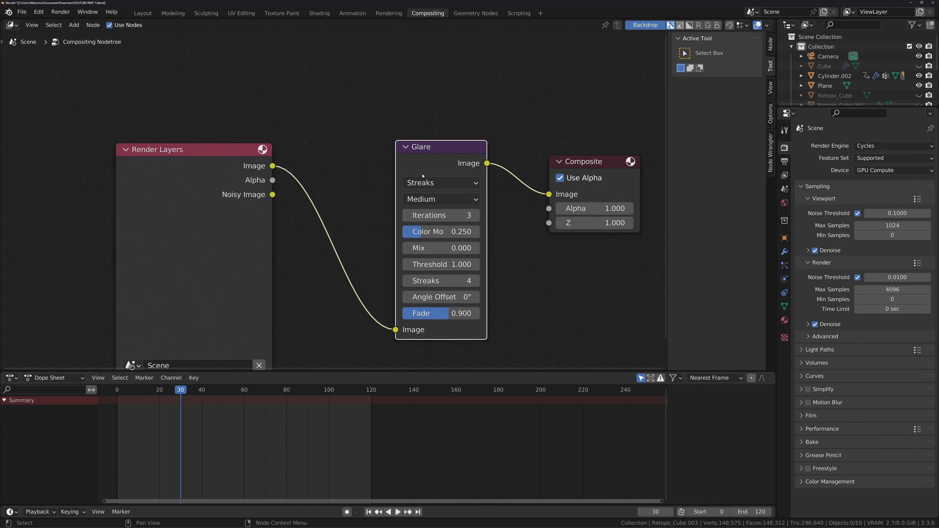
Set the Glare node's type to Fog Glow and move the node closer to Composite
{"action": "left_click", "coordinate": [423, 182]}
{"action": "left_click", "coordinate": [417, 227]}
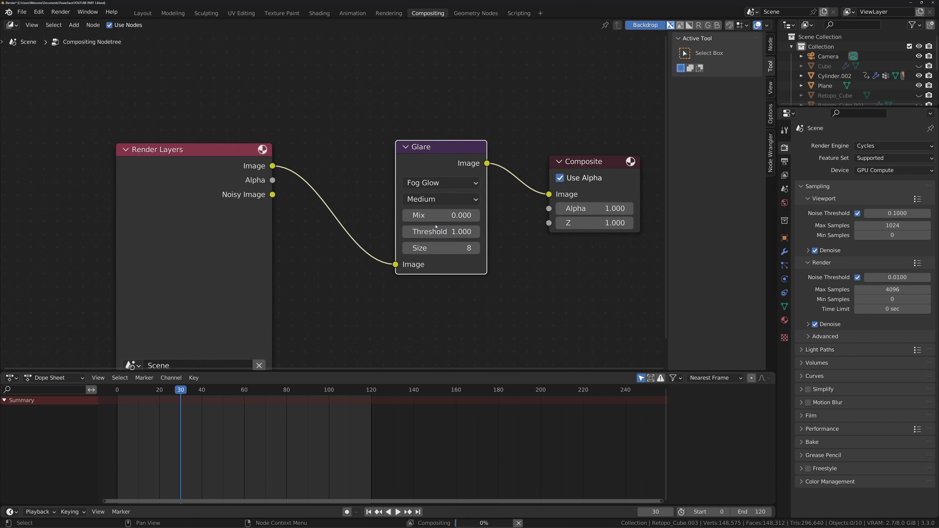
{"action": "left_click_drag", "start_coordinate": [436, 165], "coordinate": [454, 165]}
{"action": "left_click", "coordinate": [385, 188]}
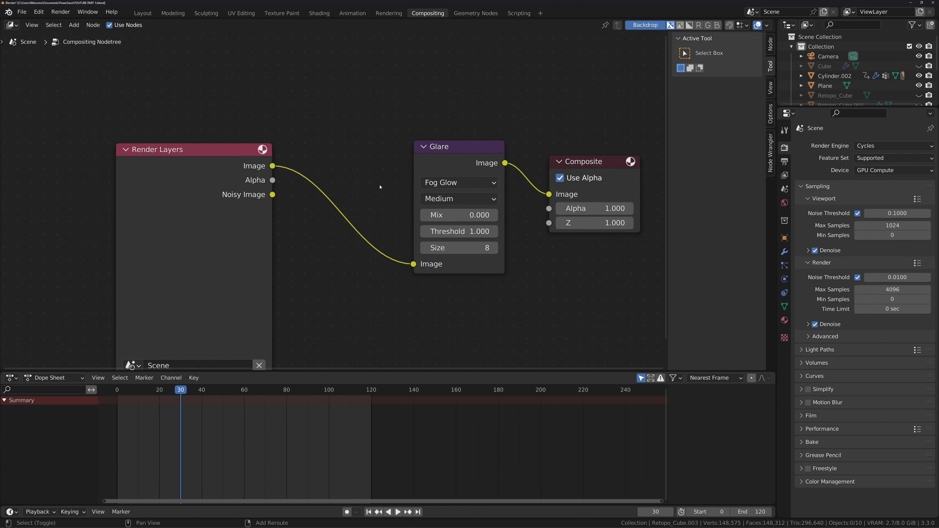
Add a Denoise node on the link between Render Layers and Glare
{"action": "key", "text": "shift+a"}
{"action": "left_click", "coordinate": [381, 186]}
{"action": "type", "text": "de"}
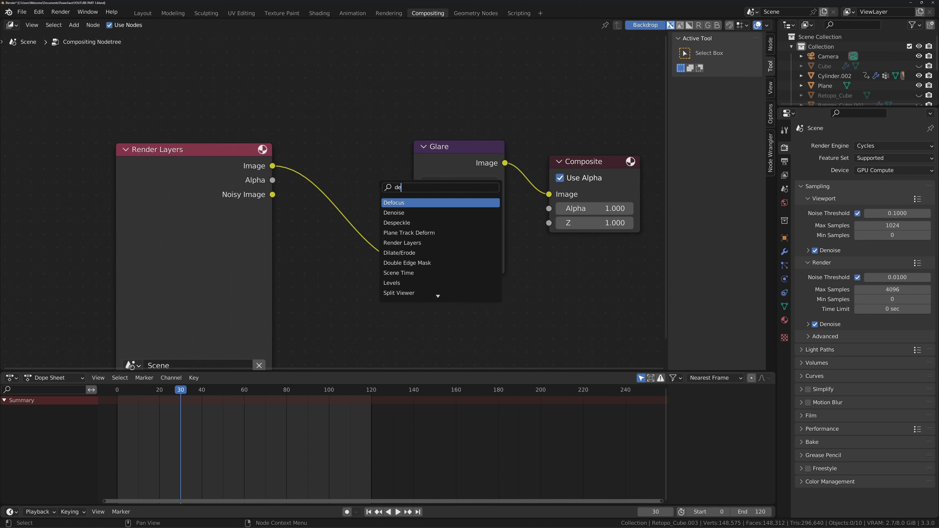
{"action": "type", "text": "no"}
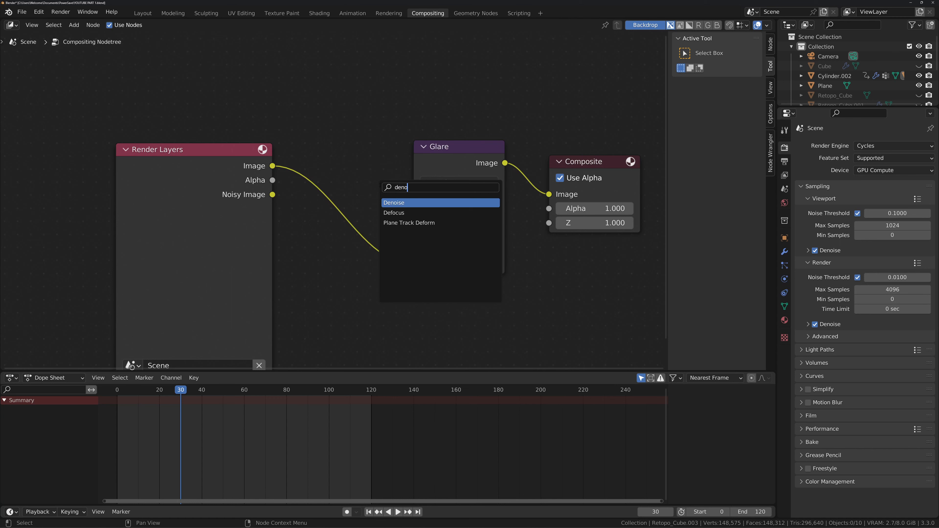
{"action": "type", "text": "ise"}
{"action": "key", "text": "Return"}
{"action": "left_click", "coordinate": [325, 278]}
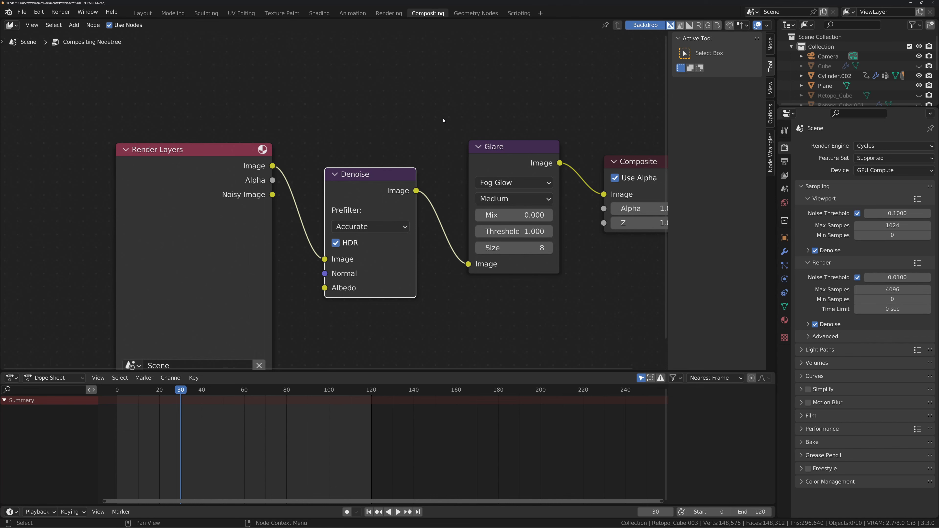
Return to the Layout workspace, play back and scrub the turntable animation, and stop at frame 98
{"action": "left_click", "coordinate": [142, 14]}
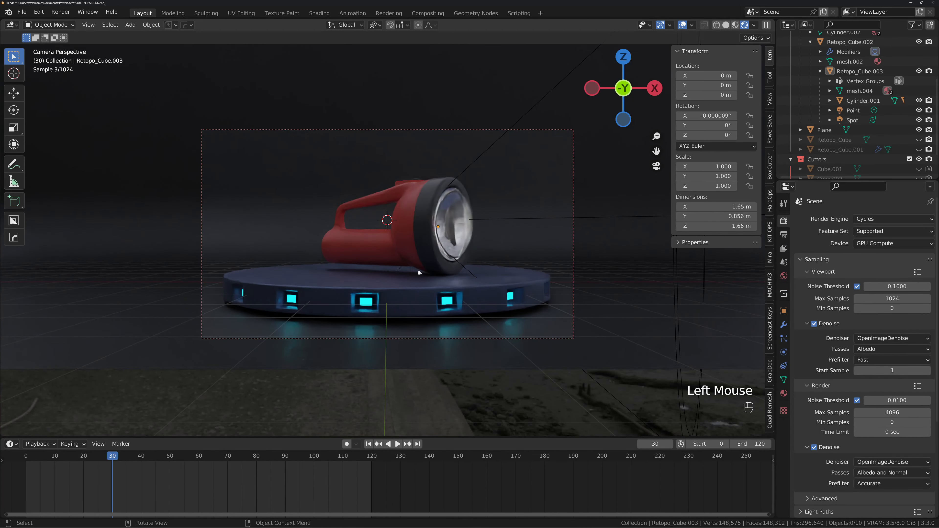
{"action": "left_click", "coordinate": [397, 444]}
{"action": "left_click", "coordinate": [98, 457]}
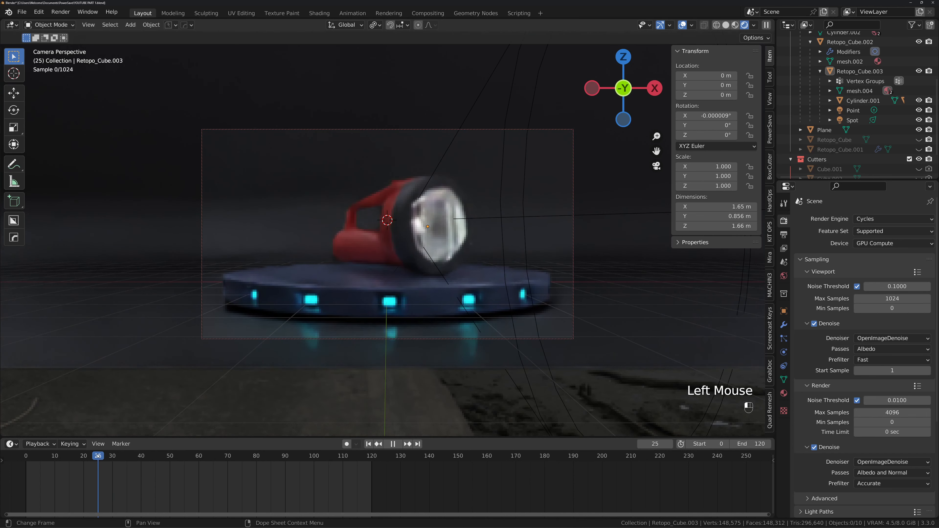
{"action": "left_click_drag", "start_coordinate": [98, 458], "coordinate": [133, 460]}
{"action": "left_click_drag", "start_coordinate": [124, 462], "coordinate": [309, 474]}
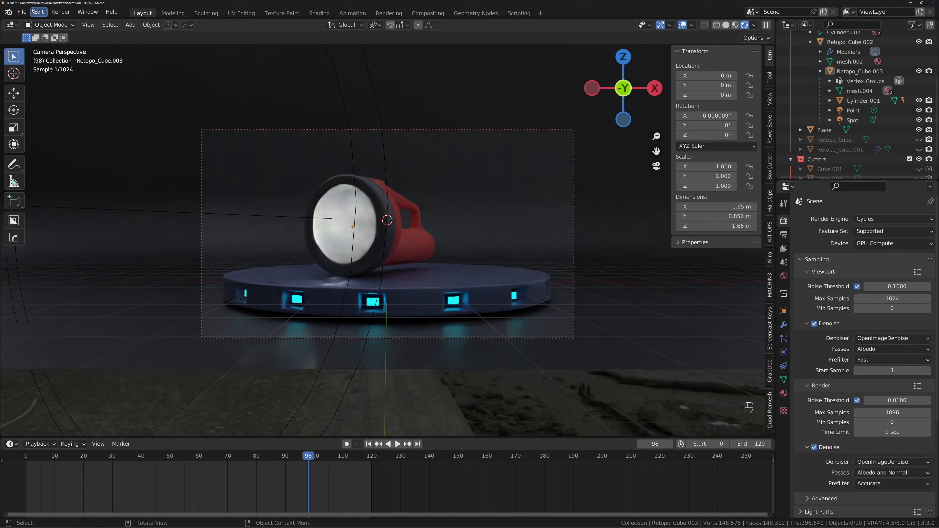
Show the output properties and render frame 98 as a still image, fitting the result in the render window
{"action": "left_click", "coordinate": [60, 11]}
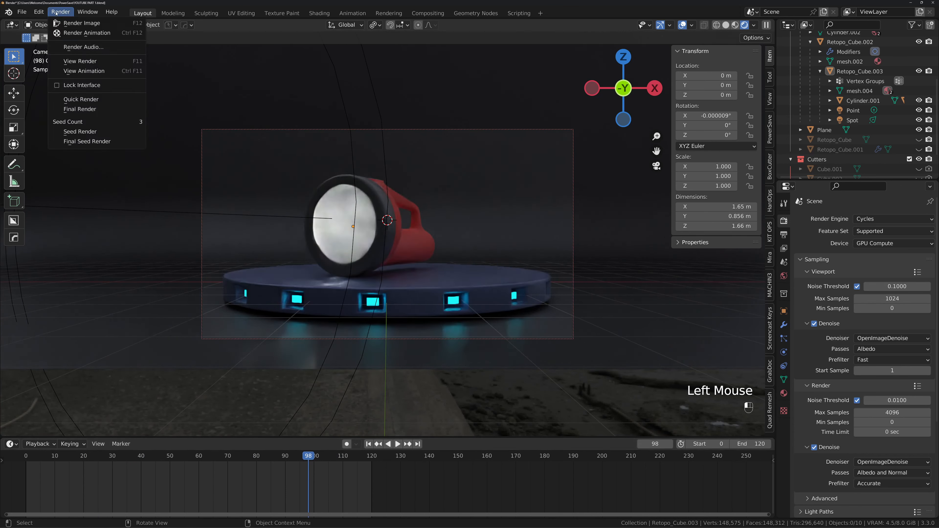
{"action": "left_click", "coordinate": [71, 27]}
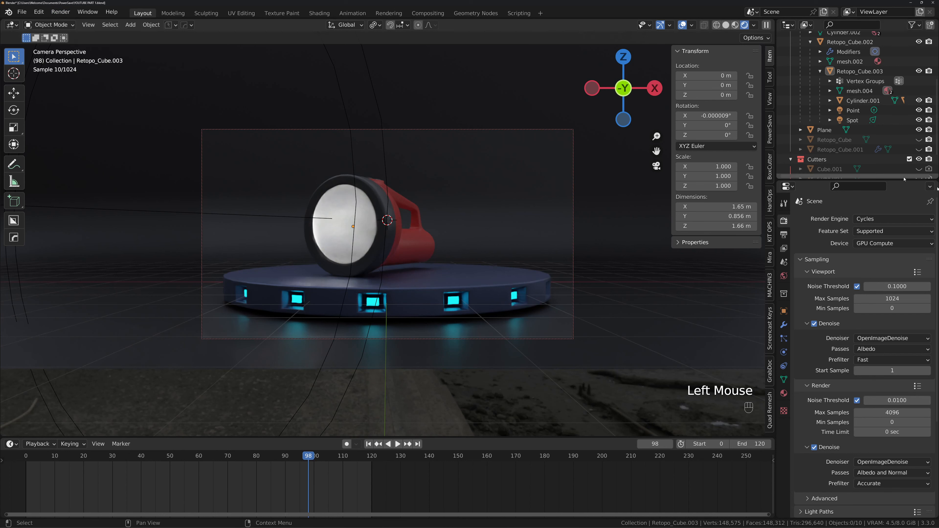
{"action": "left_click", "coordinate": [784, 234]}
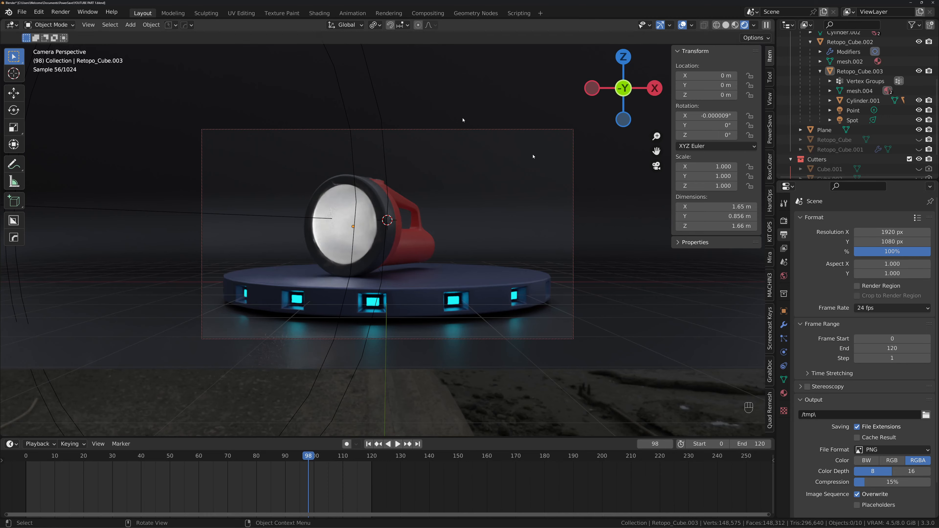
{"action": "left_click", "coordinate": [55, 13]}
{"action": "left_click", "coordinate": [76, 23]}
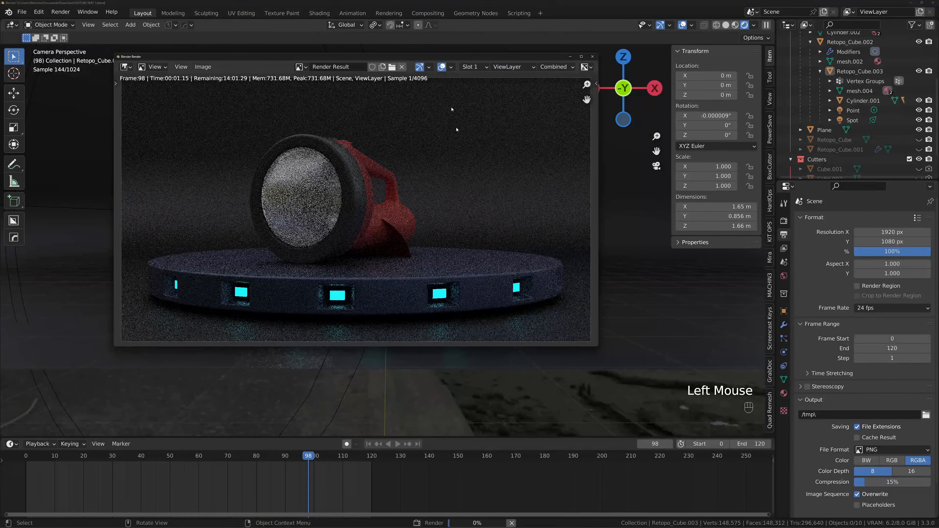
{"action": "key", "text": "shift+Home"}
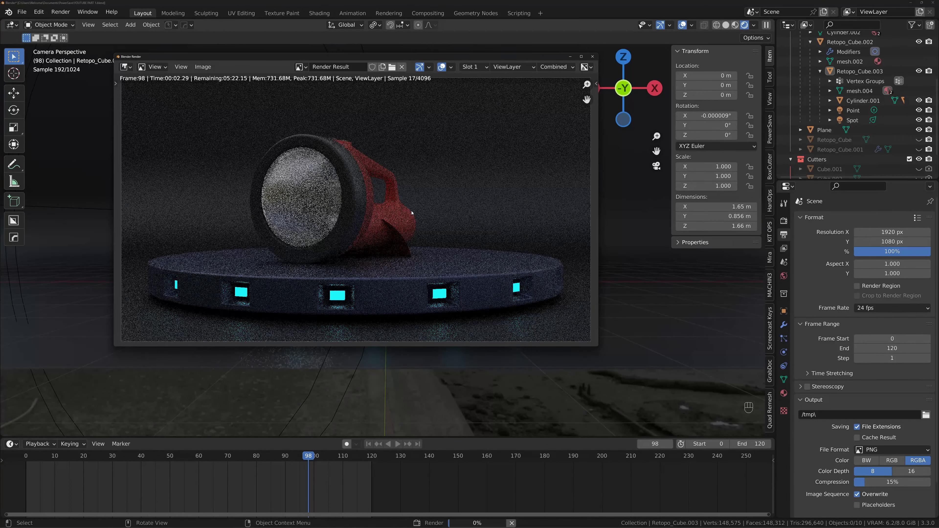
Inspect the render in progress, minimize its window, and disable the hidden Cube object in renders
{"action": "scroll", "coordinate": [411, 213], "scroll_direction": "down", "scroll_amount": 1}
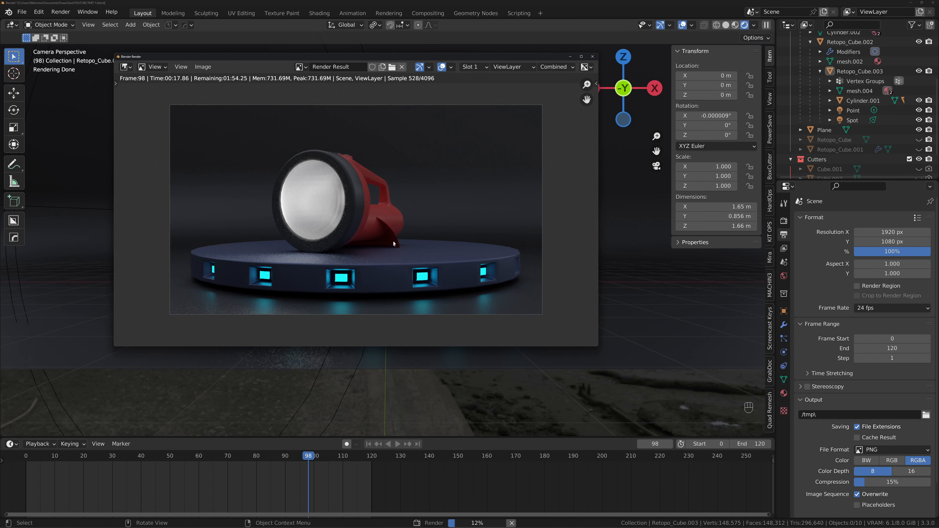
{"action": "scroll", "coordinate": [385, 234], "scroll_direction": "up", "scroll_amount": 3}
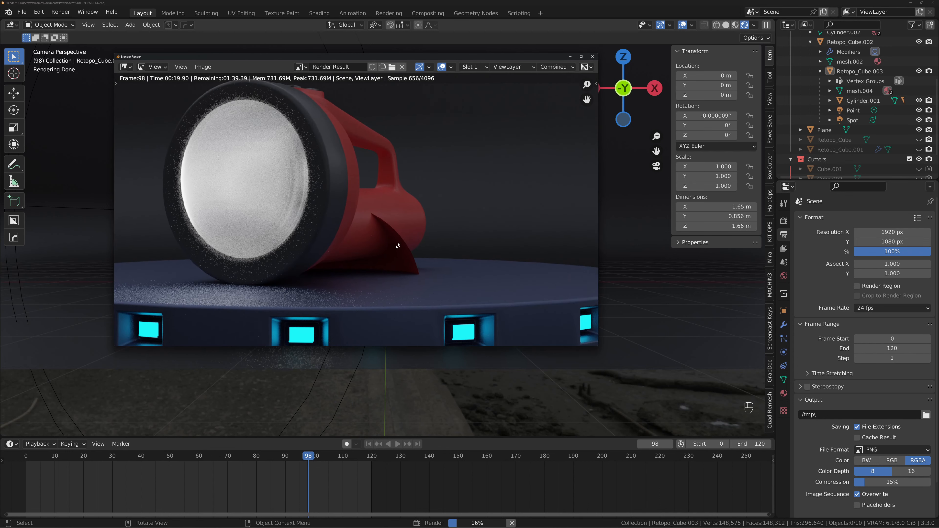
{"action": "left_click", "coordinate": [570, 56]}
{"action": "scroll", "coordinate": [931, 66], "scroll_direction": "up", "scroll_amount": 6}
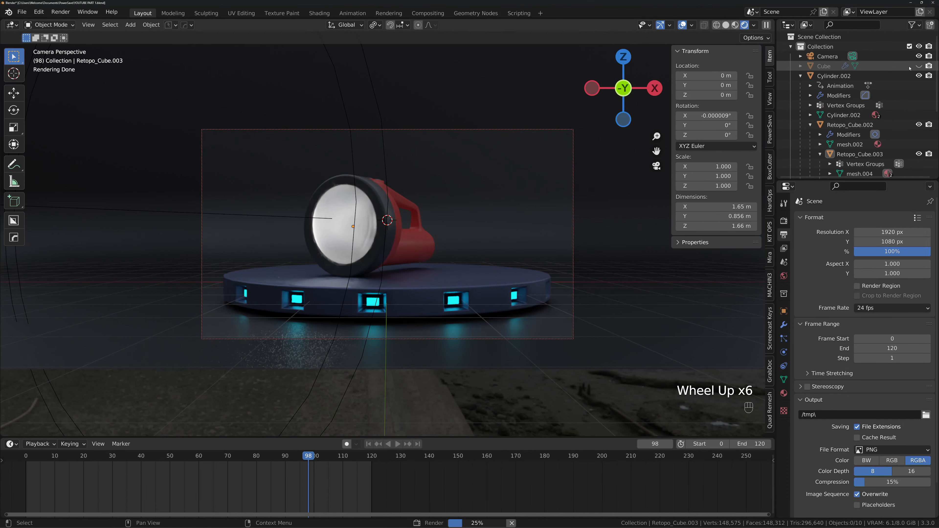
{"action": "left_click", "coordinate": [917, 66]}
{"action": "left_click", "coordinate": [917, 67]}
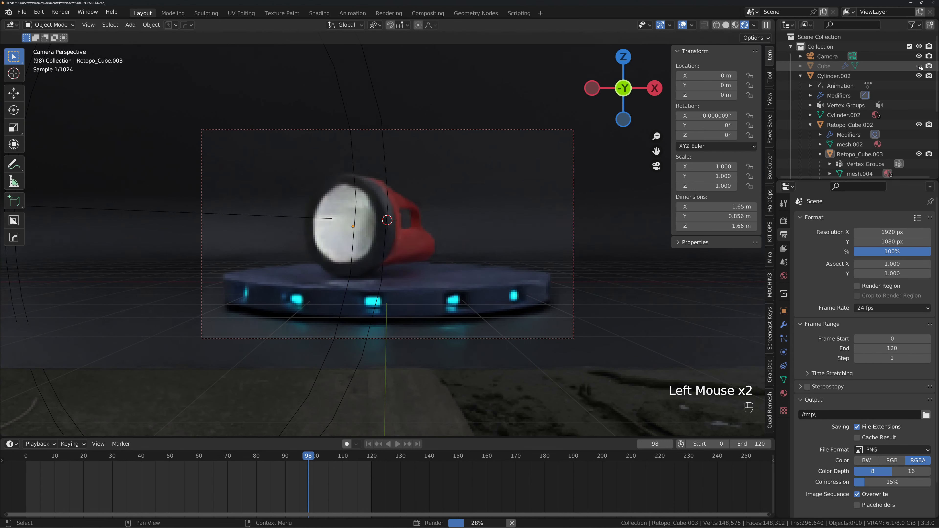
{"action": "left_click", "coordinate": [929, 65]}
Bring back the render window, view the whole image, and stop the render by closing the window
{"action": "mouse_move", "coordinate": [449, 526]}
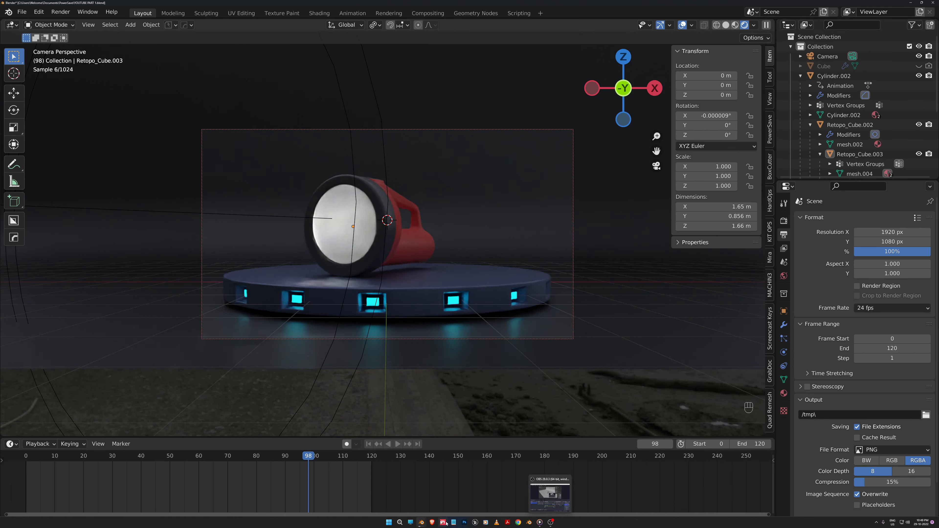
{"action": "left_click", "coordinate": [426, 496]}
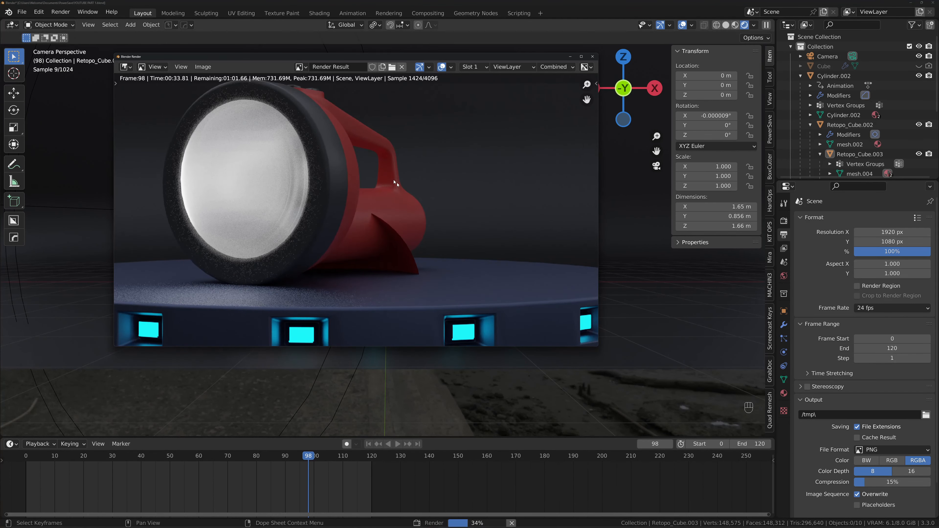
{"action": "scroll", "coordinate": [307, 205], "scroll_direction": "down", "scroll_amount": 3}
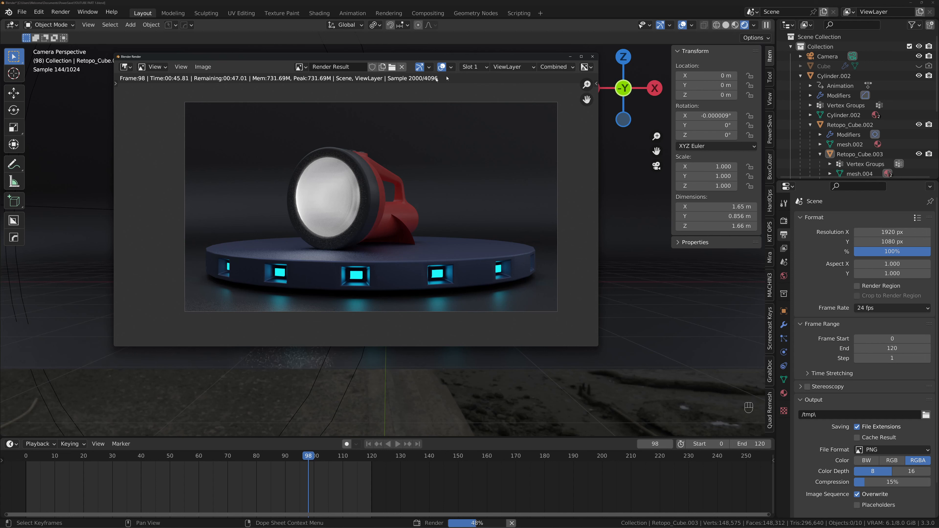
{"action": "left_click", "coordinate": [593, 56]}
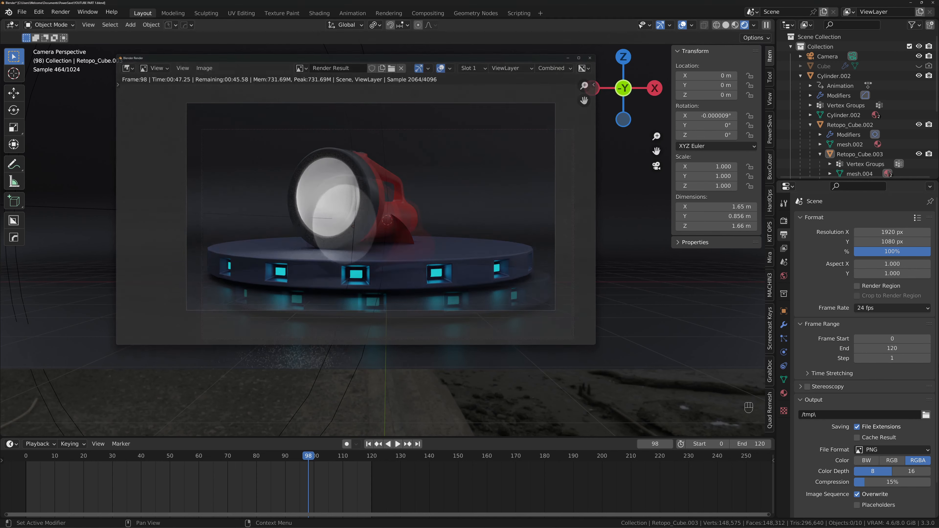
Set the maximum samples for final rendering to 1024 in the render properties
{"action": "left_click", "coordinate": [784, 221]}
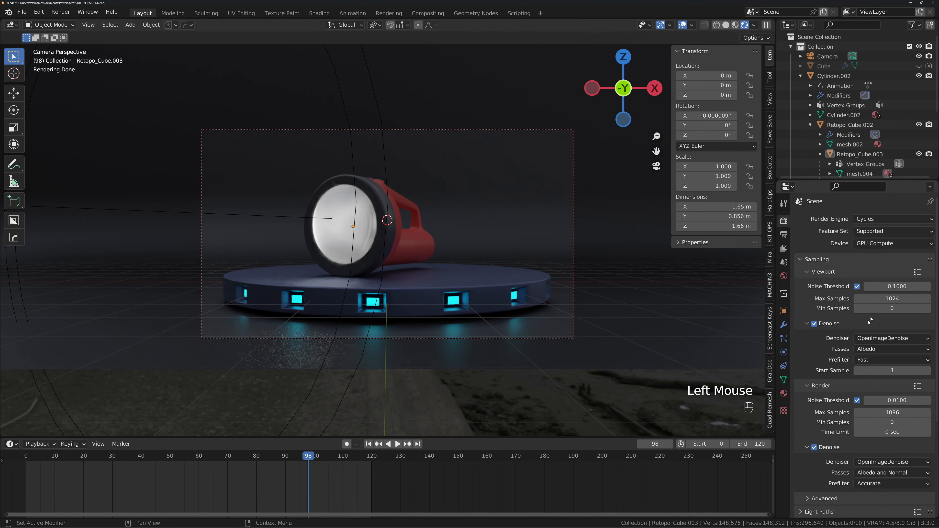
{"action": "double_click", "coordinate": [886, 413]}
{"action": "type", "text": "1024"}
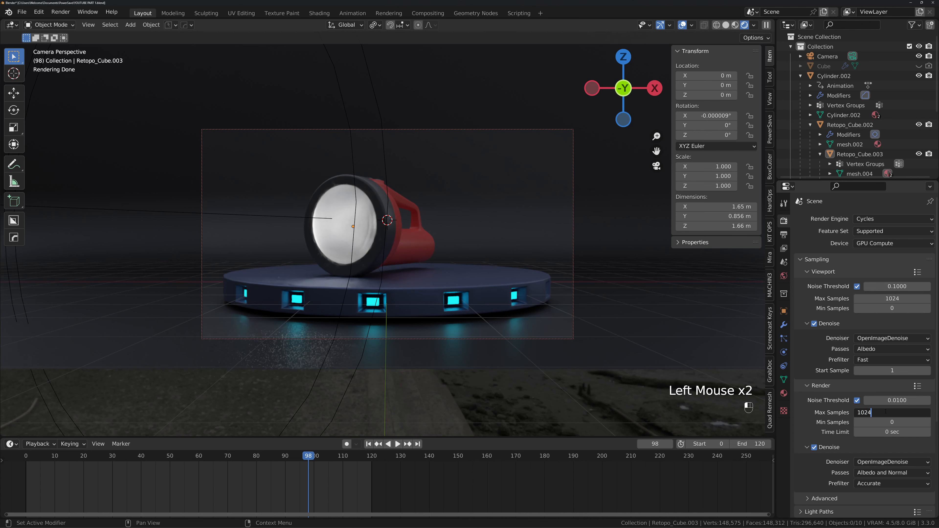
{"action": "key", "text": "Return"}
Render frame 98 as a test still, and close the render window before it completes
{"action": "left_click", "coordinate": [69, 15]}
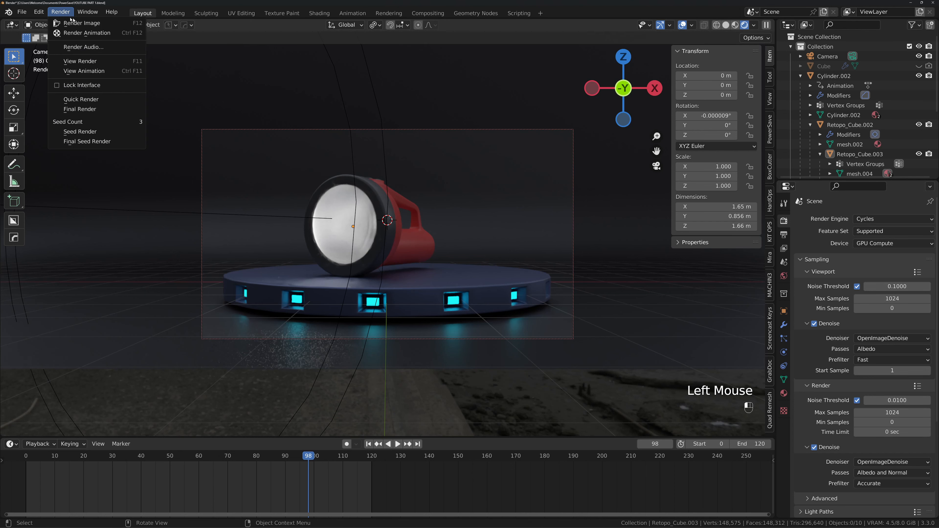
{"action": "left_click", "coordinate": [76, 23]}
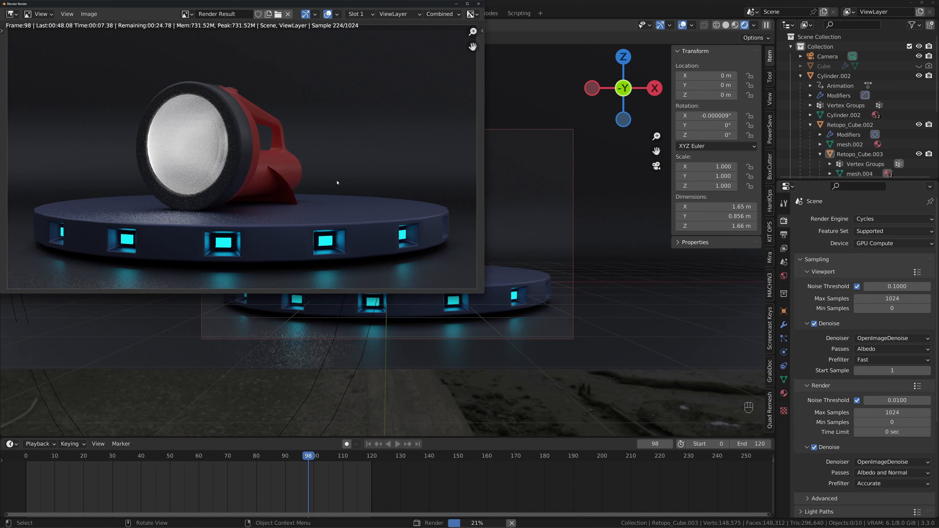
{"action": "left_click", "coordinate": [479, 4]}
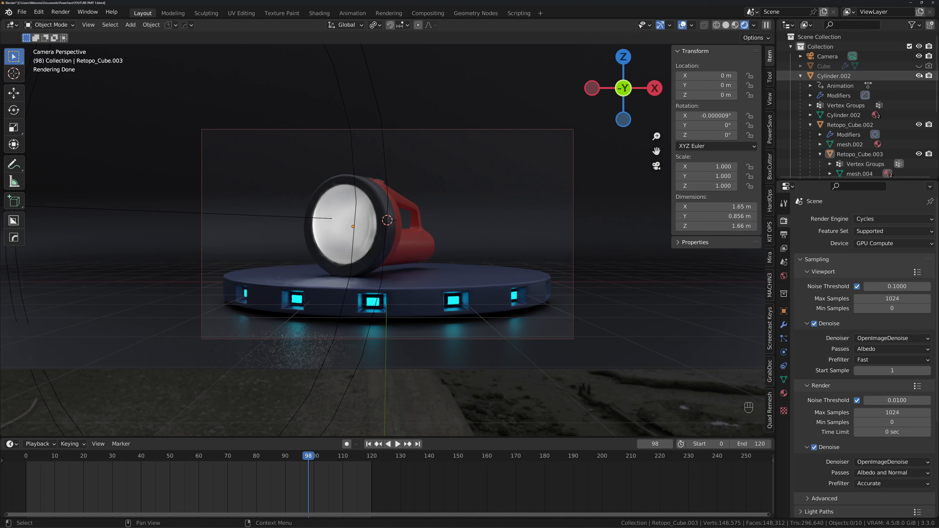
Disable Retopo_Cube and Retopo_Cube.001 in renders, keeping both hidden in the viewport
{"action": "scroll", "coordinate": [921, 77], "scroll_direction": "down", "scroll_amount": 7}
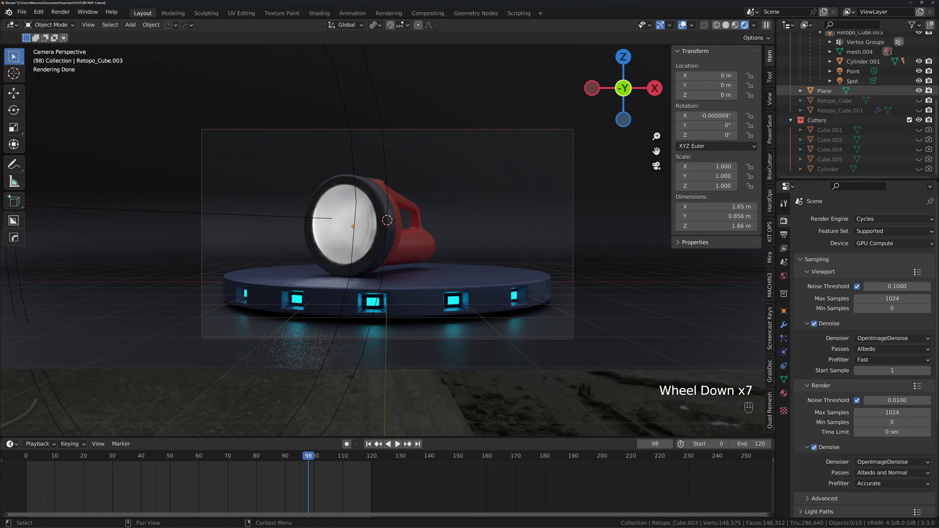
{"action": "left_click", "coordinate": [929, 100]}
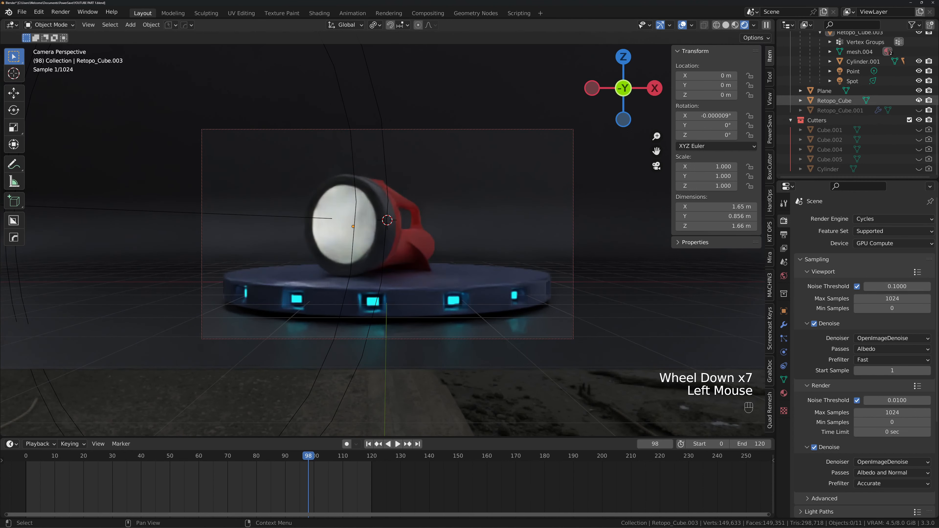
{"action": "left_click", "coordinate": [929, 100]}
{"action": "left_click", "coordinate": [929, 101]}
{"action": "left_click", "coordinate": [929, 110]}
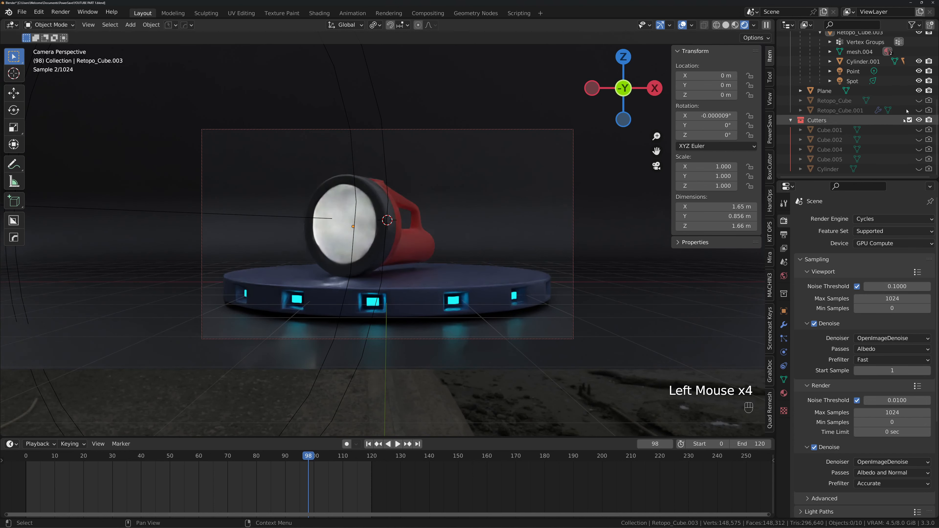
Render frame 98 as a still image again, check the whole picture, and minimize the render window
{"action": "left_click", "coordinate": [60, 11]}
{"action": "left_click", "coordinate": [76, 23]}
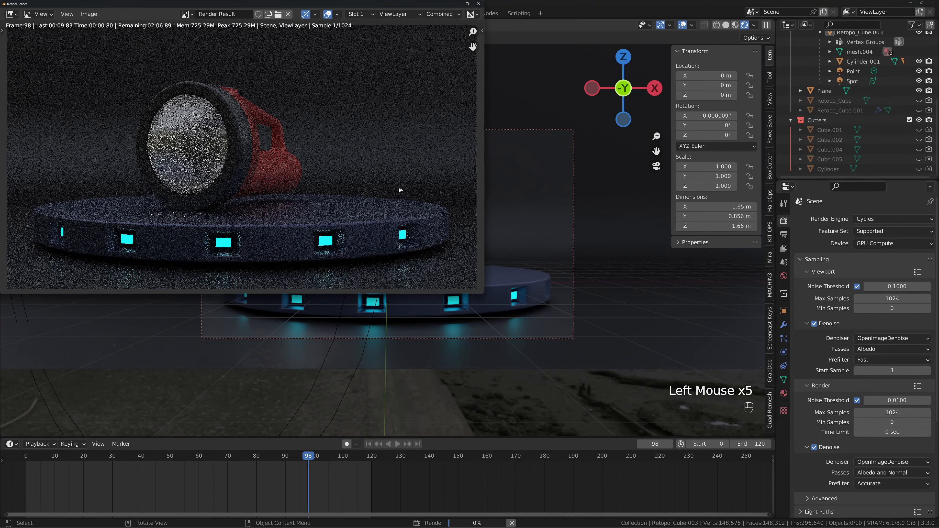
{"action": "scroll", "coordinate": [296, 231], "scroll_direction": "down", "scroll_amount": 1}
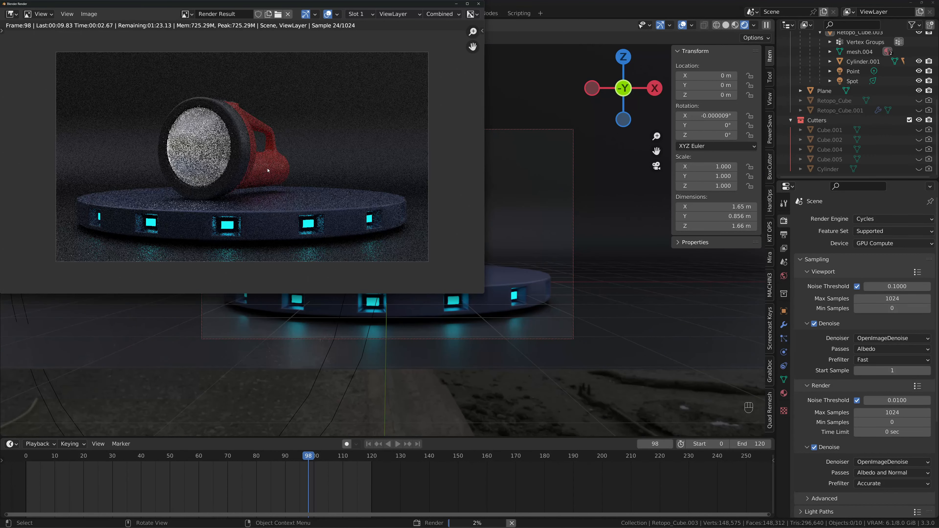
{"action": "middle_click_drag", "start_coordinate": [295, 222], "coordinate": [304, 221]}
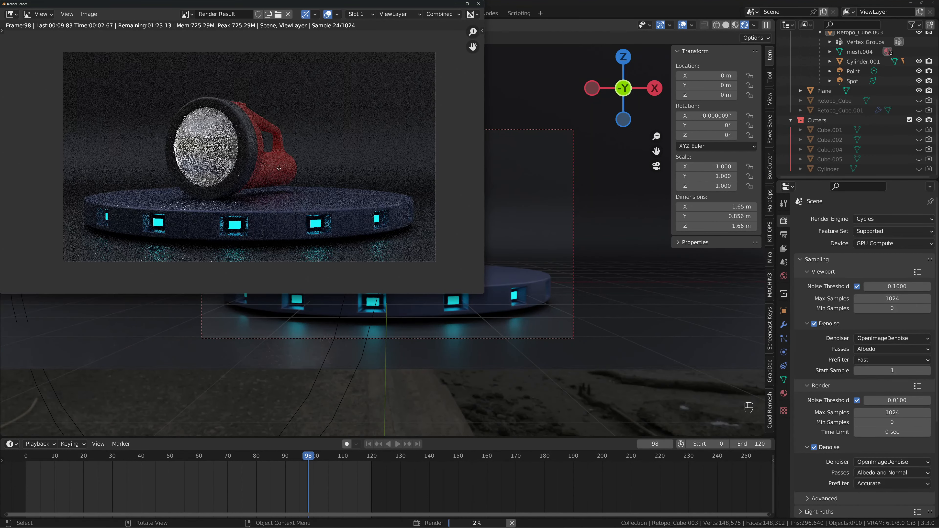
{"action": "left_click", "coordinate": [461, 4]}
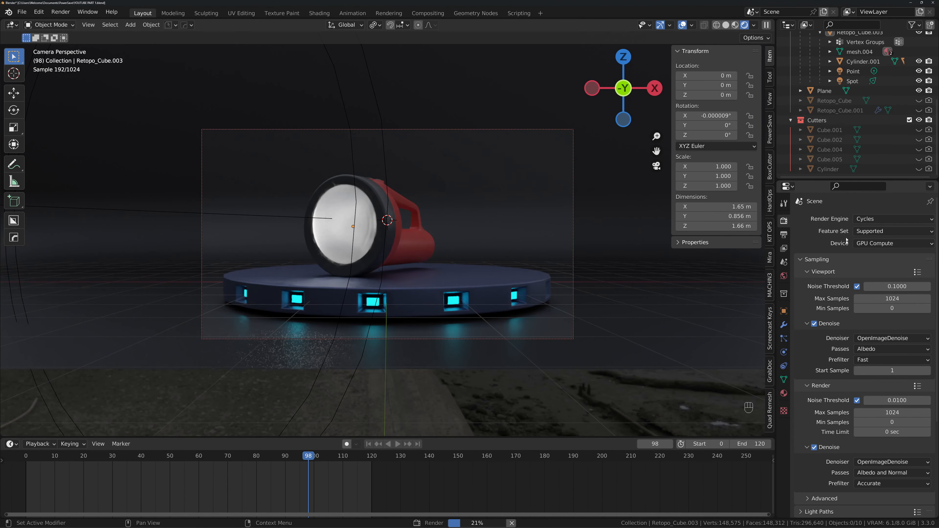
Set the output file format to FFmpeg Video in the output properties
{"action": "left_click", "coordinate": [784, 236]}
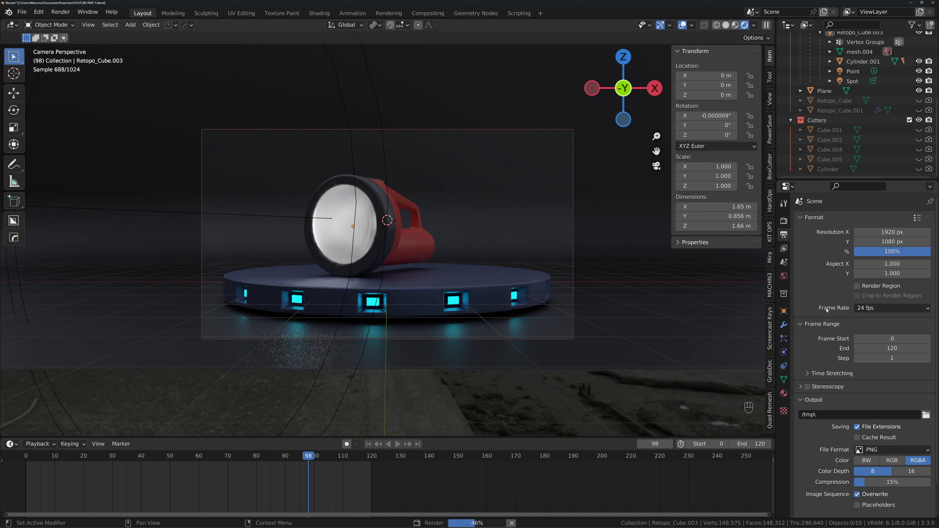
{"action": "left_click", "coordinate": [851, 317]}
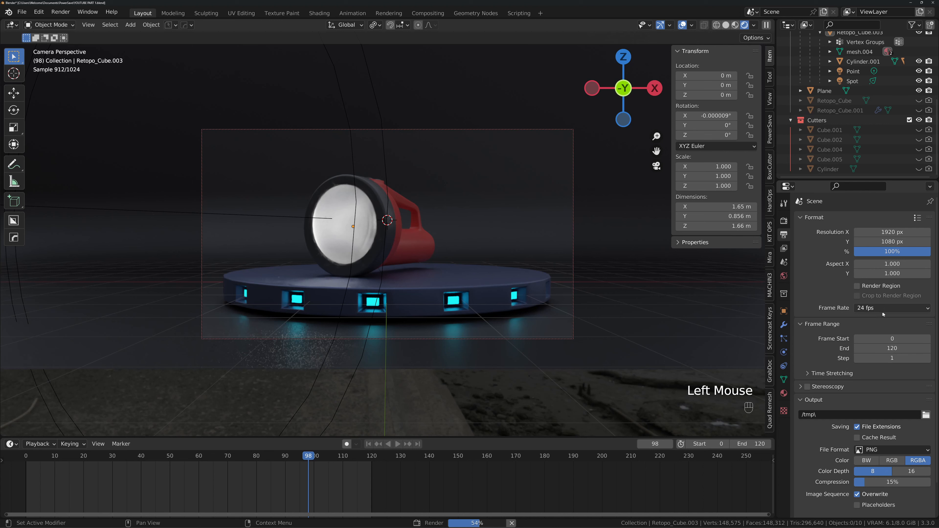
{"action": "scroll", "coordinate": [886, 314], "scroll_direction": "down", "scroll_amount": 2}
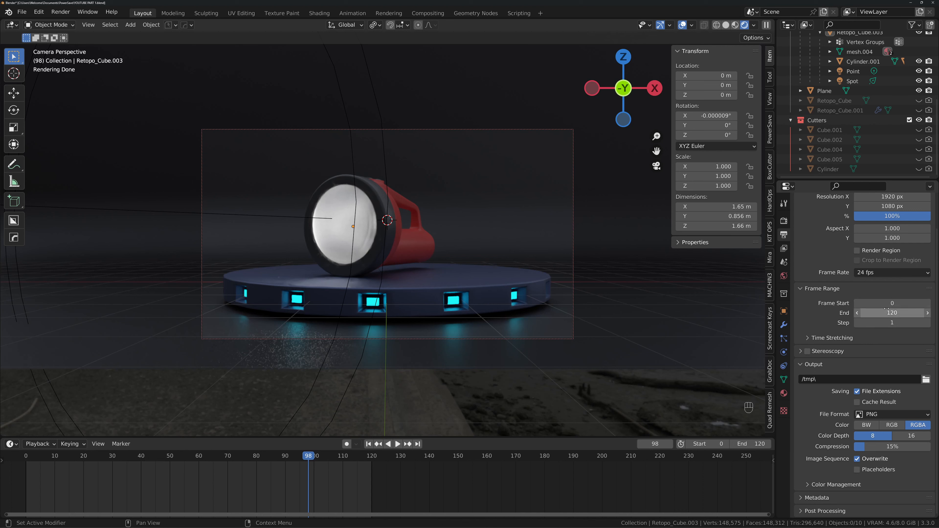
{"action": "scroll", "coordinate": [884, 320], "scroll_direction": "down", "scroll_amount": 3}
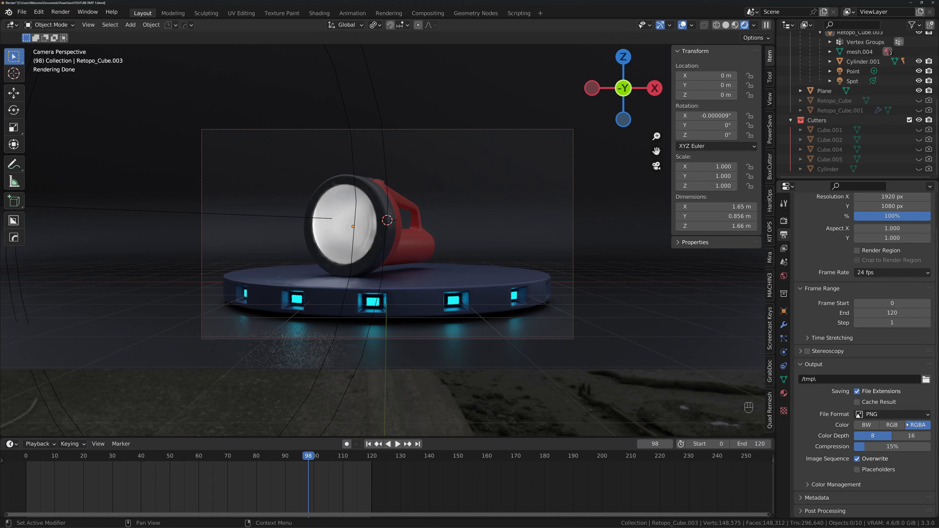
{"action": "left_click", "coordinate": [890, 415]}
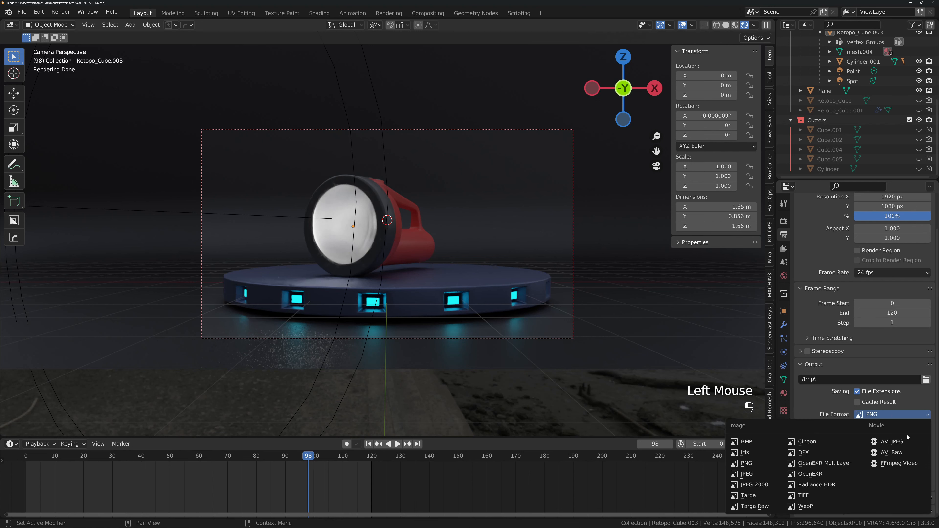
{"action": "left_click", "coordinate": [900, 463]}
Expand the video encoding settings and set the container to MPEG-4
{"action": "scroll", "coordinate": [900, 449], "scroll_direction": "down", "scroll_amount": 2}
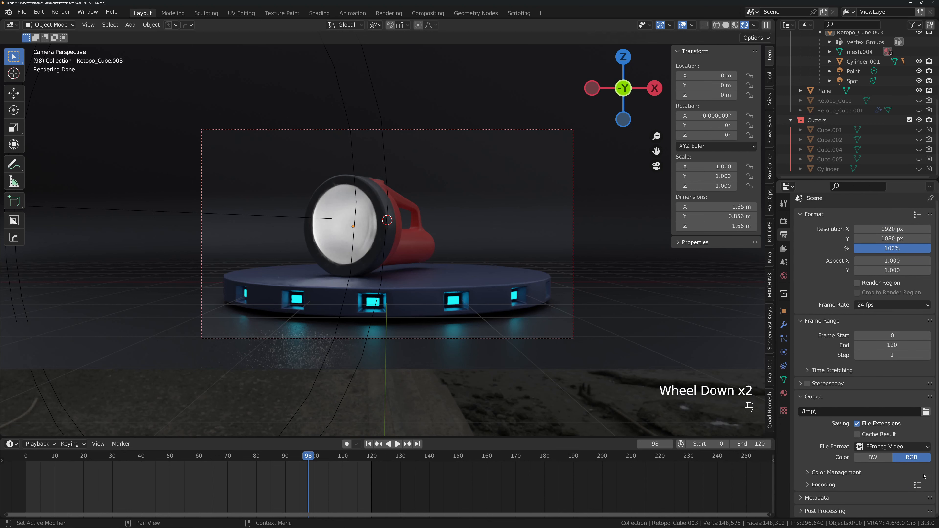
{"action": "left_click", "coordinate": [815, 482]}
{"action": "scroll", "coordinate": [885, 432], "scroll_direction": "down", "scroll_amount": 4}
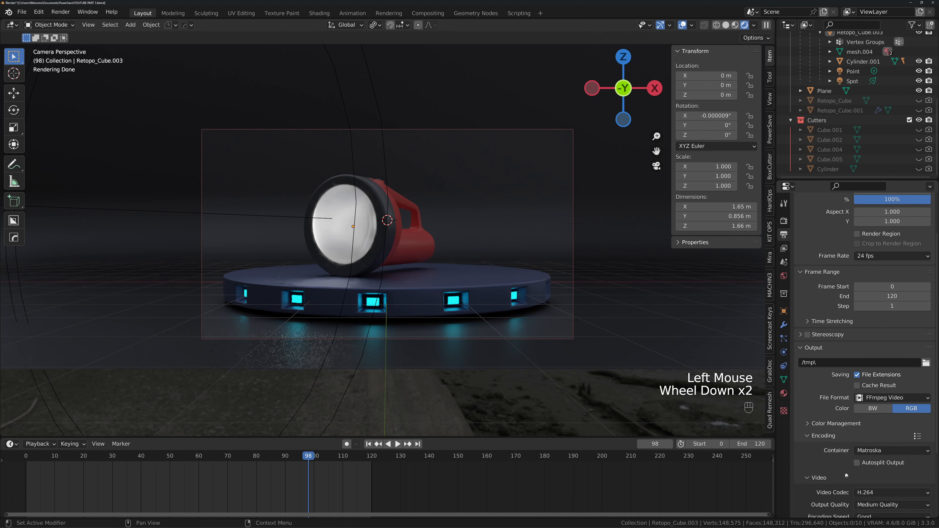
{"action": "left_click", "coordinate": [871, 411]}
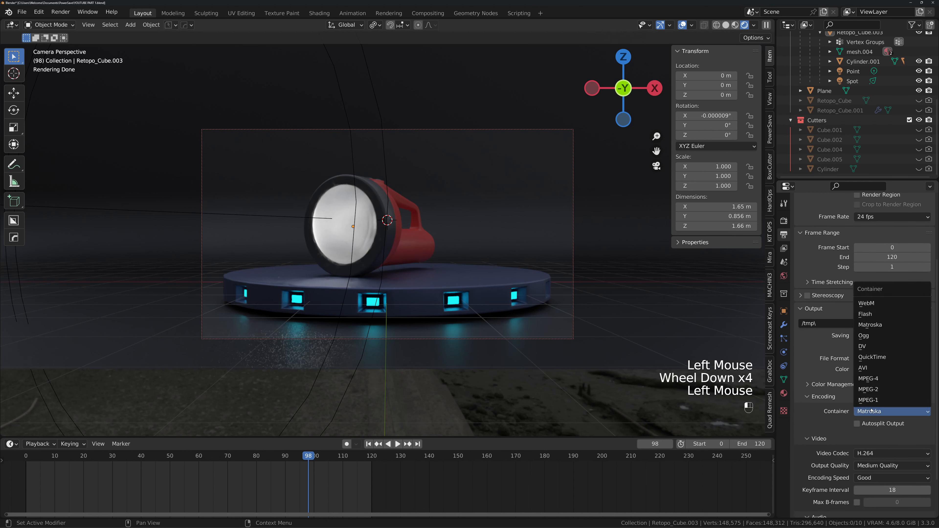
{"action": "left_click", "coordinate": [876, 379]}
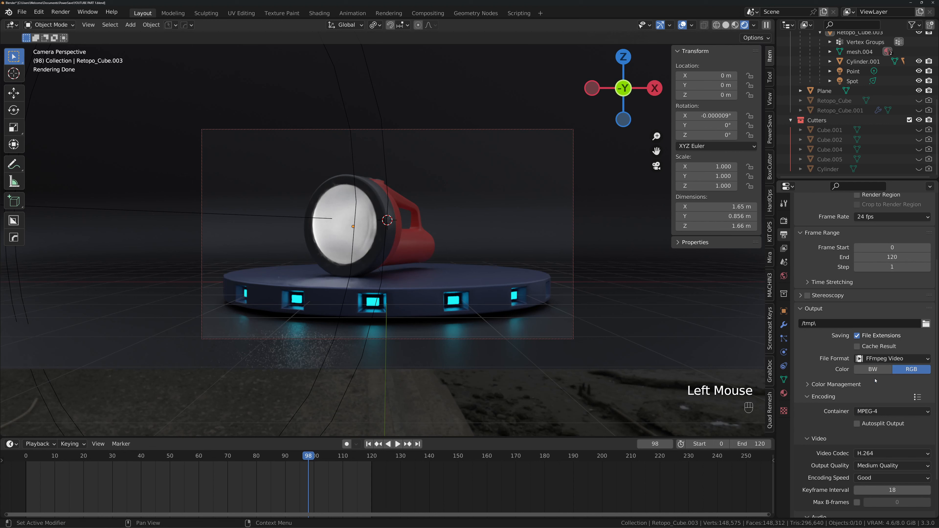
Review the video codec choices, keep H.264, and show the output quality options
{"action": "scroll", "coordinate": [887, 410], "scroll_direction": "down", "scroll_amount": 2}
{"action": "scroll", "coordinate": [877, 411], "scroll_direction": "down", "scroll_amount": 2}
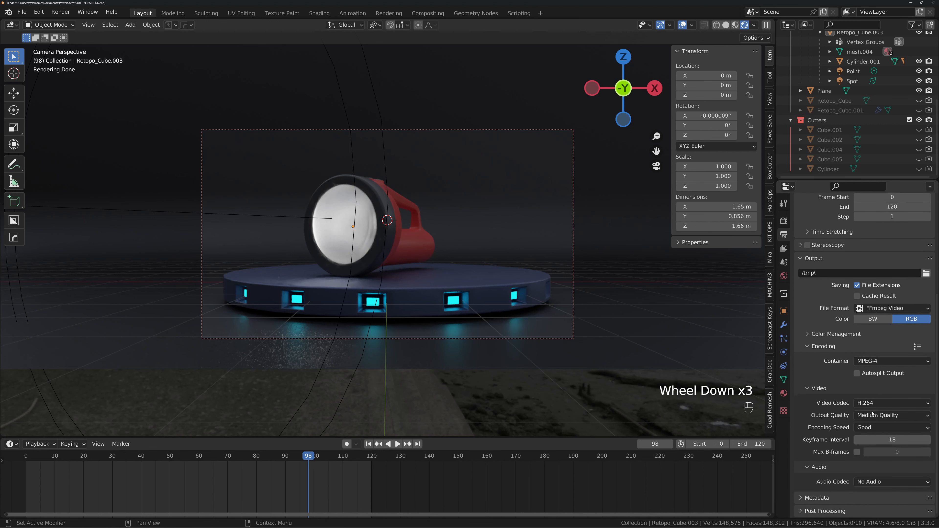
{"action": "left_click", "coordinate": [878, 404]}
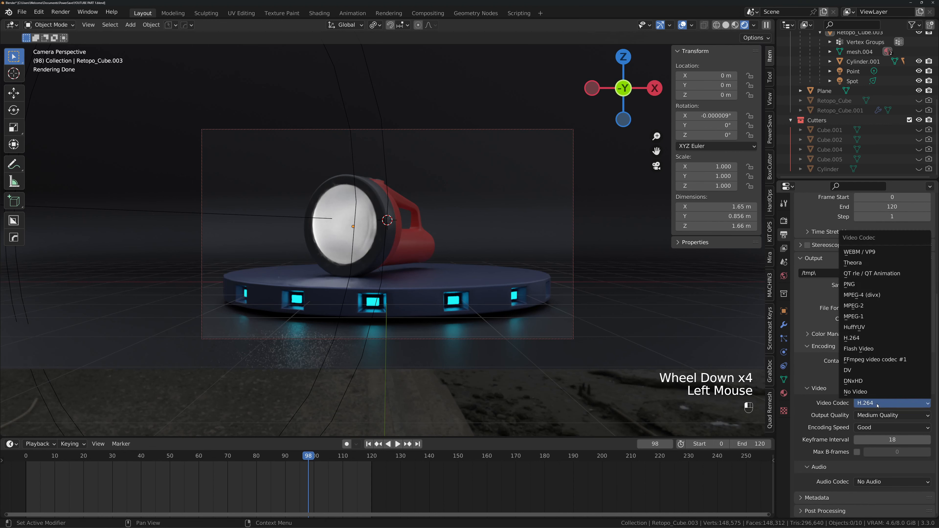
{"action": "left_click", "coordinate": [872, 415]}
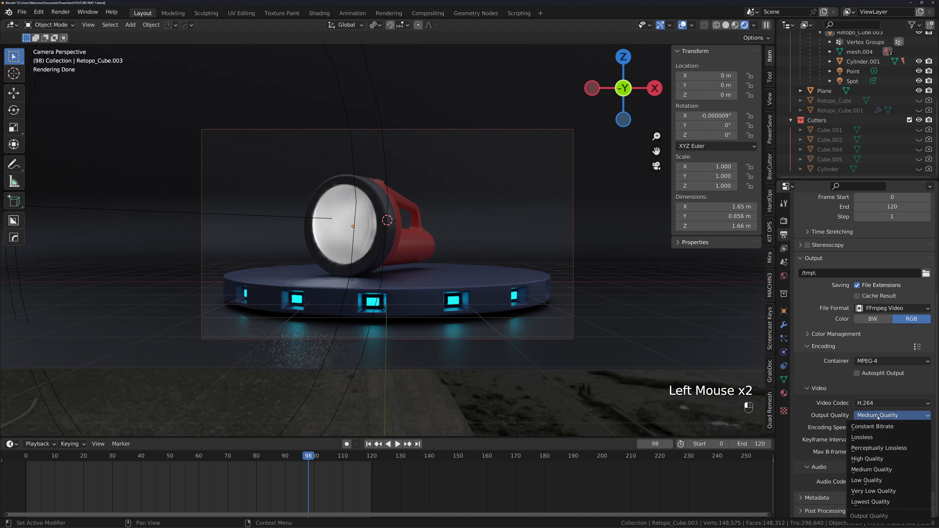